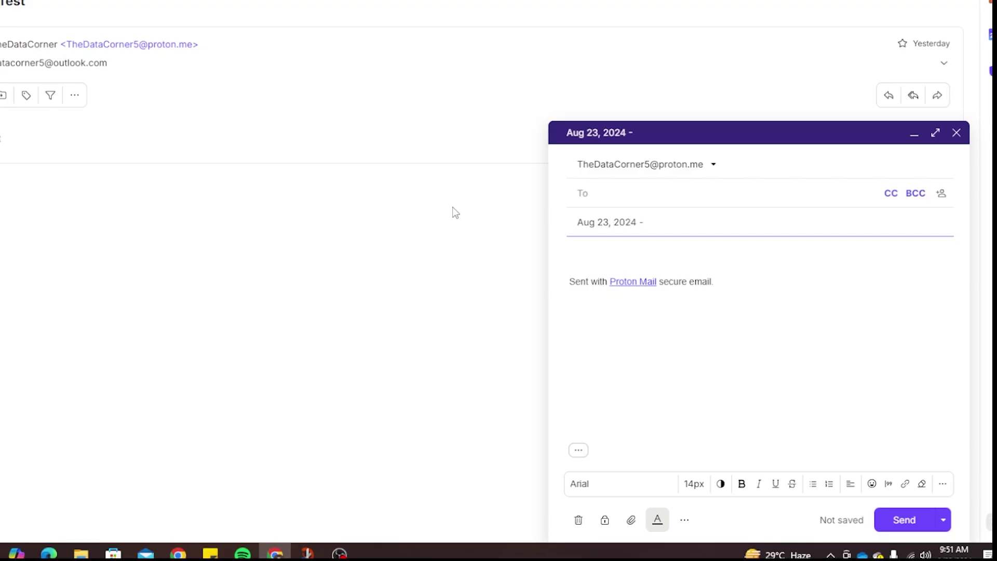
Send a 'Server Issue' email asking for a server issue update to the Outlook.com account.
type("Server Issue")
key("Tab")
type("Hey Tom, please check and ")
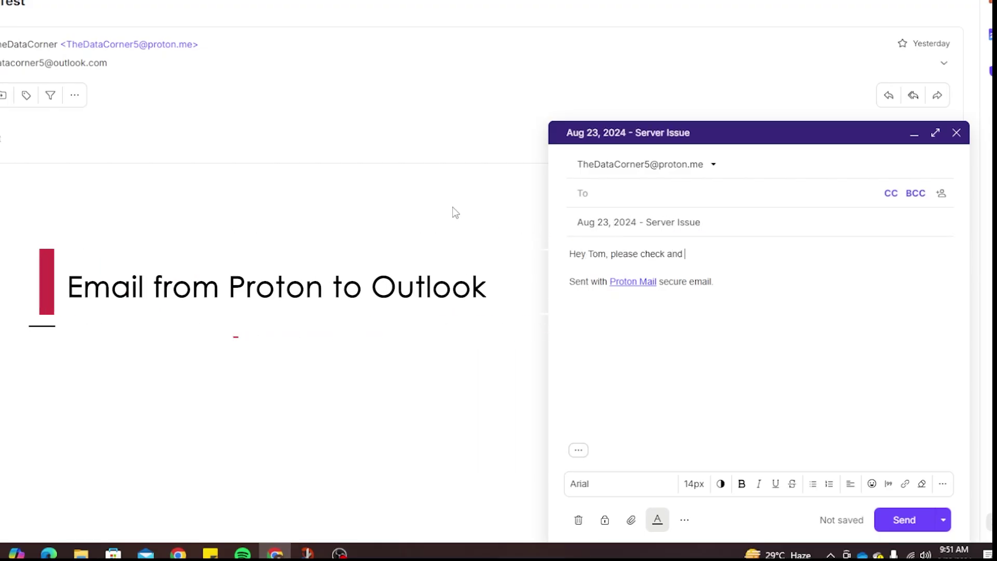
type("update on the server issue asap.")
left_click(644, 194)
key("Return")
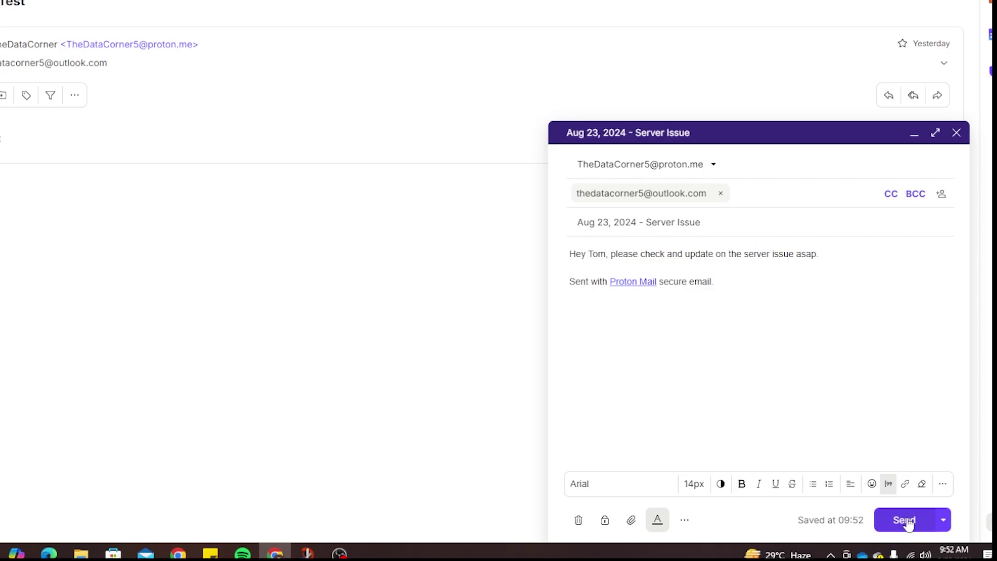
left_click(903, 520)
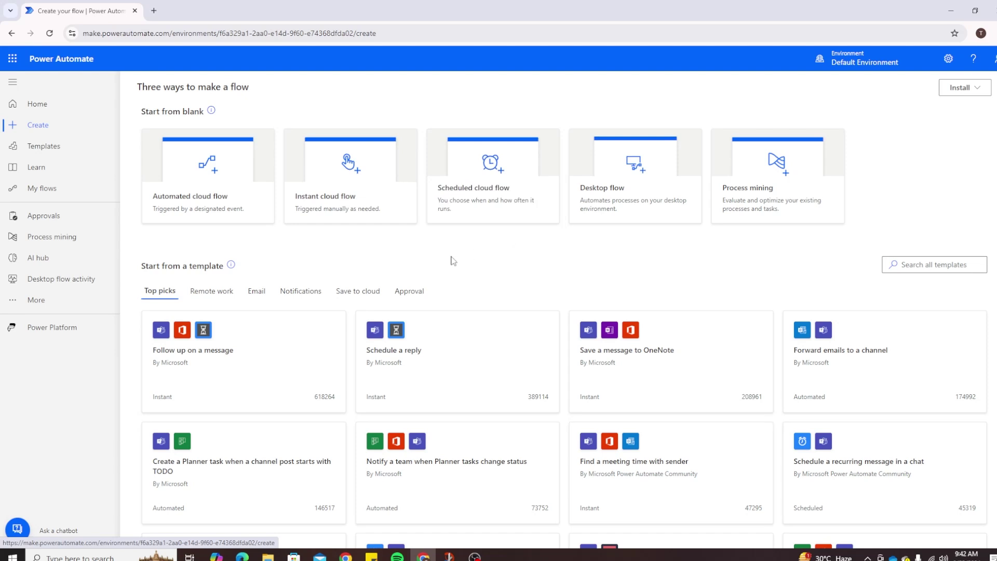
Create the automated flow 'Reply to Original Email' using the Outlook.com When a new email arrives (V2) trigger.
left_click(206, 203)
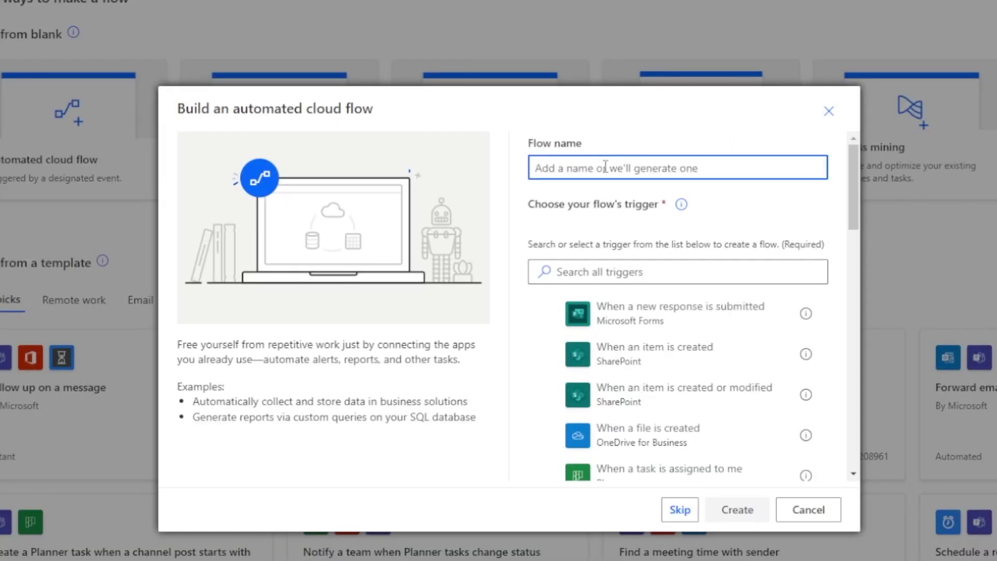
type("Reply ")
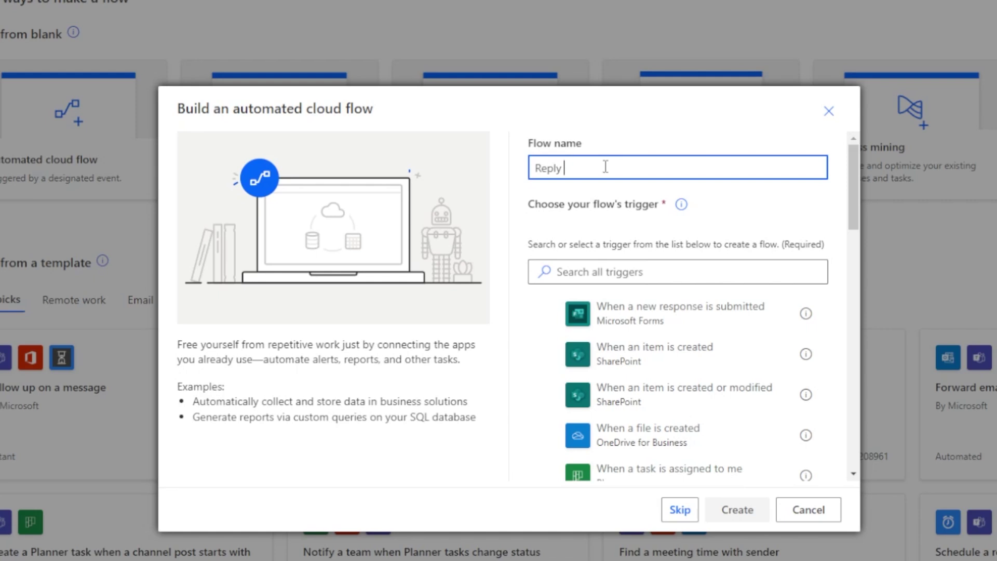
type("to Original Email")
left_click(625, 274)
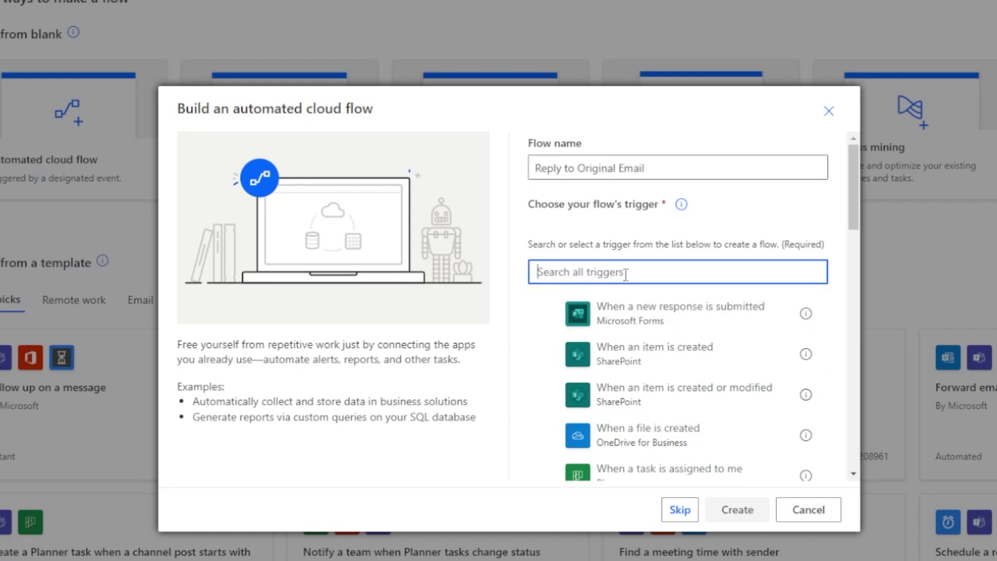
type("outlook")
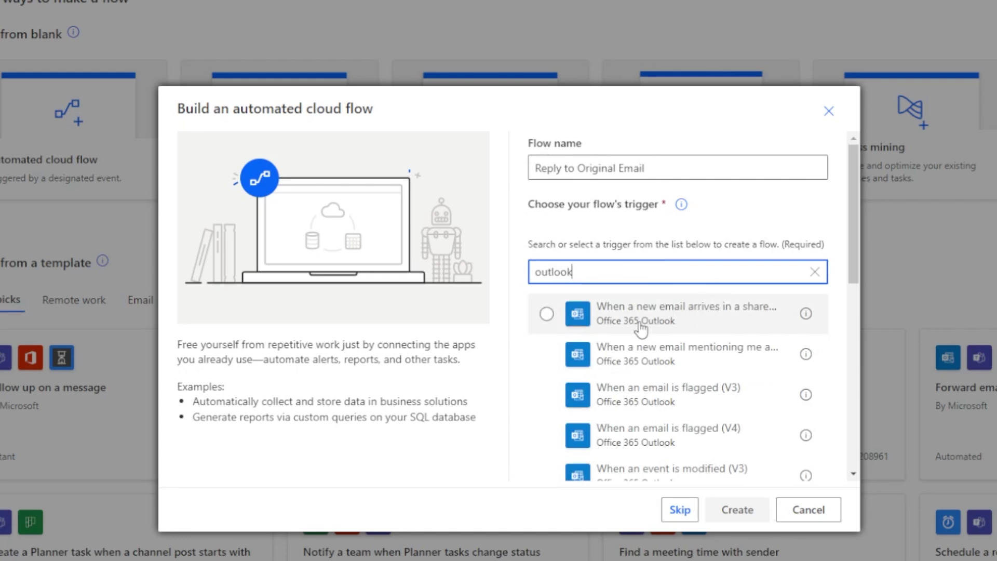
scroll(644, 334, "down", 3)
scroll(644, 334, "down", 1)
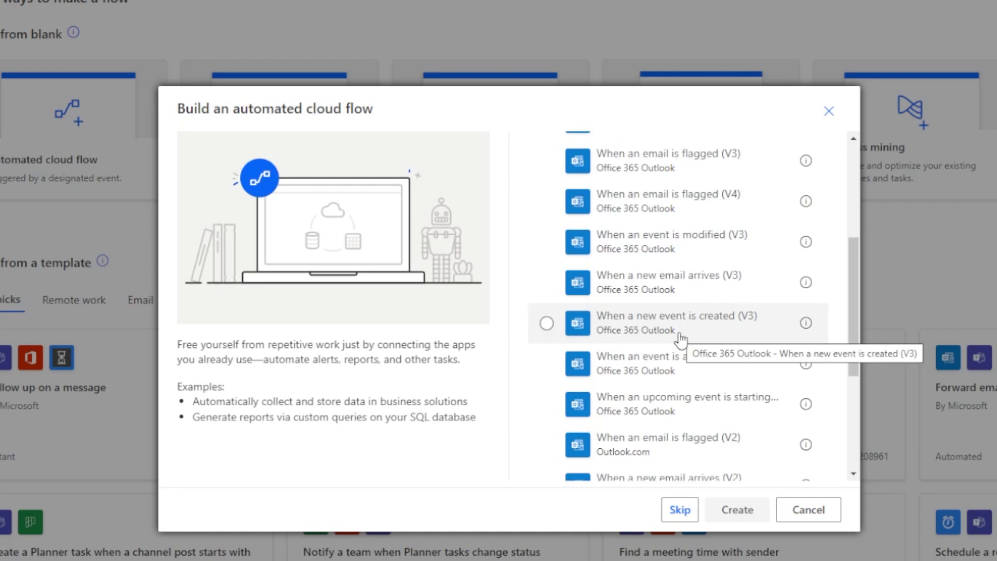
scroll(669, 377, "down", 3)
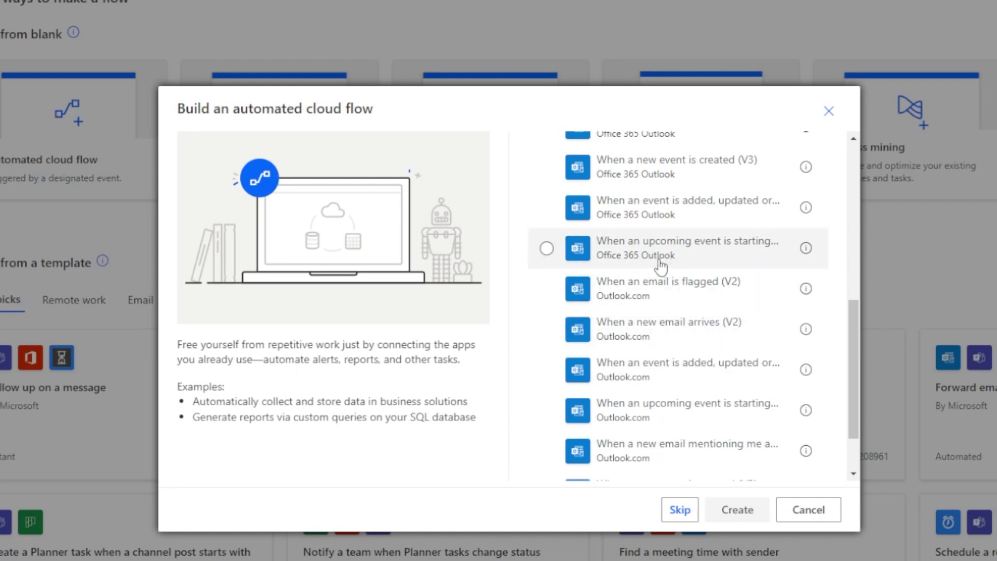
left_click(665, 342)
scroll(675, 374, "down", 2)
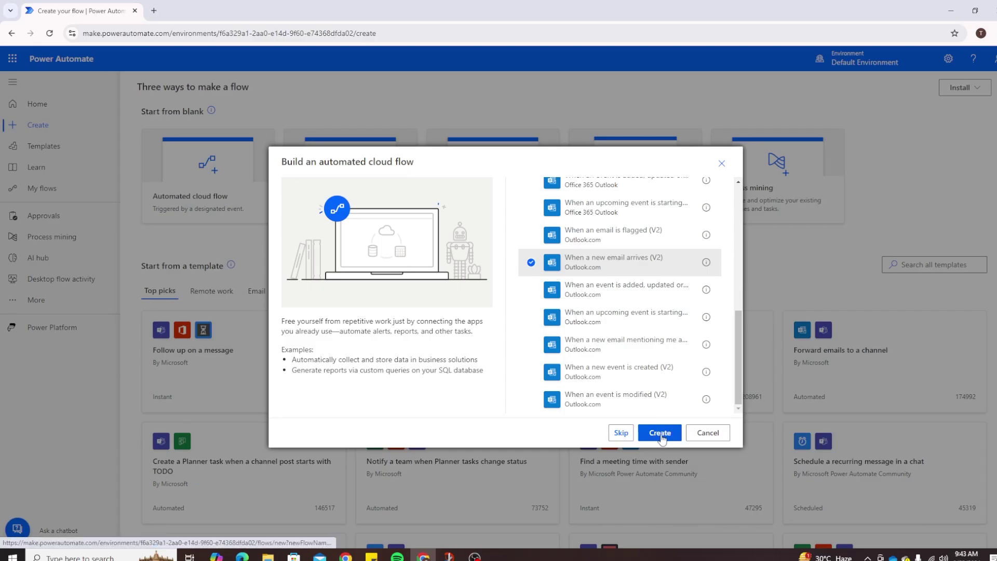
left_click(736, 510)
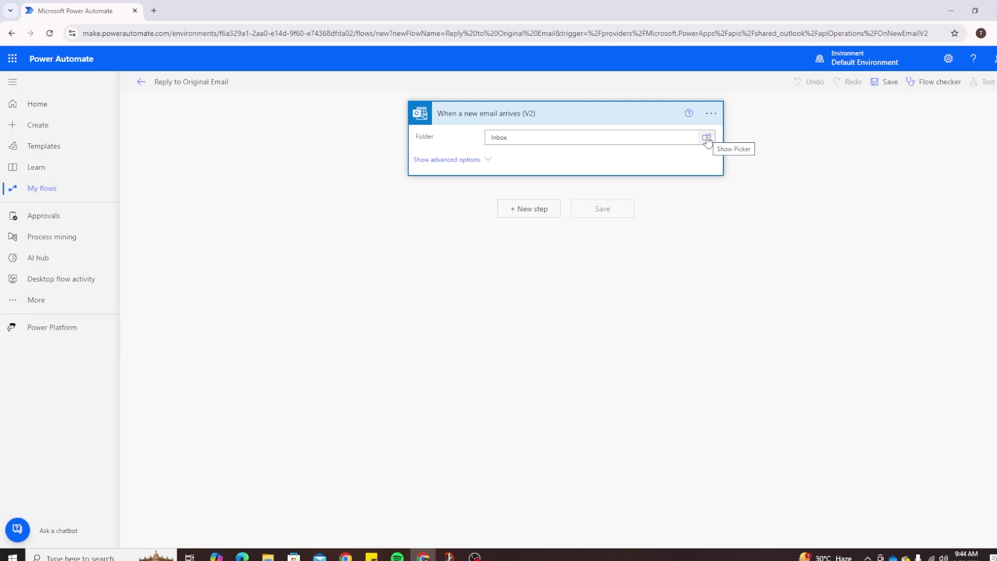
Check the trigger card's options menu, then list the Outlook.com folders, such as Inbox and pauto.
left_click(711, 113)
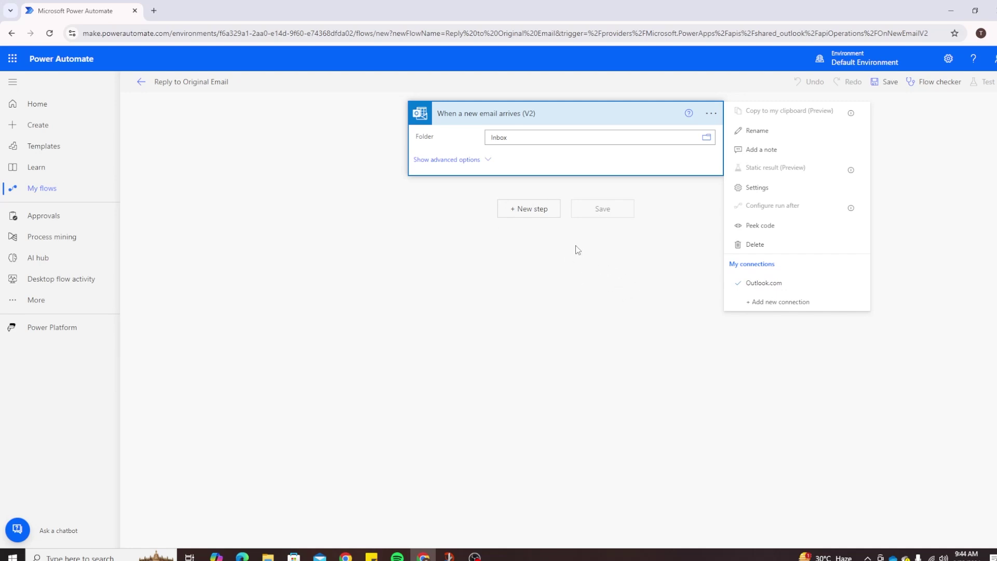
left_click(708, 141)
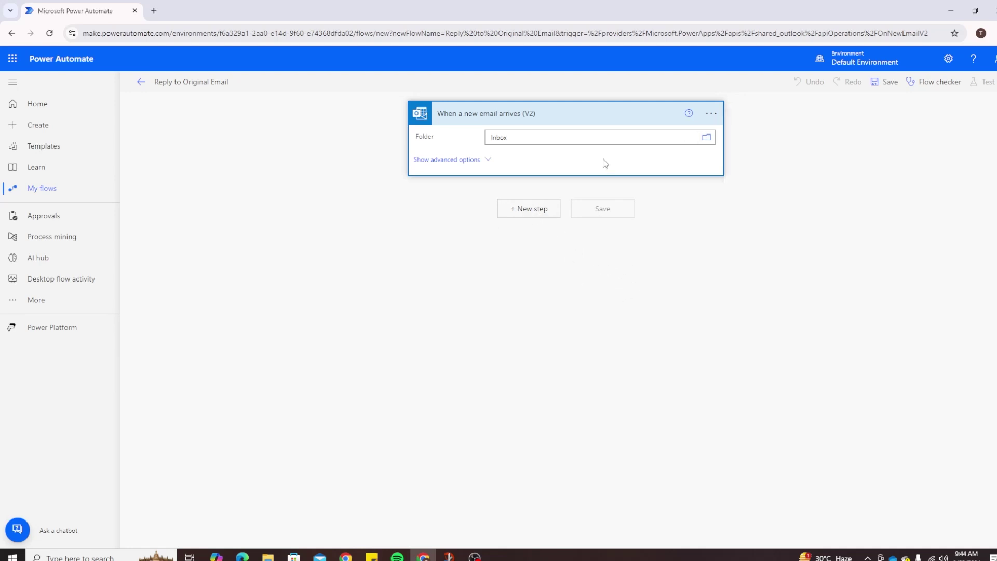
left_click(707, 140)
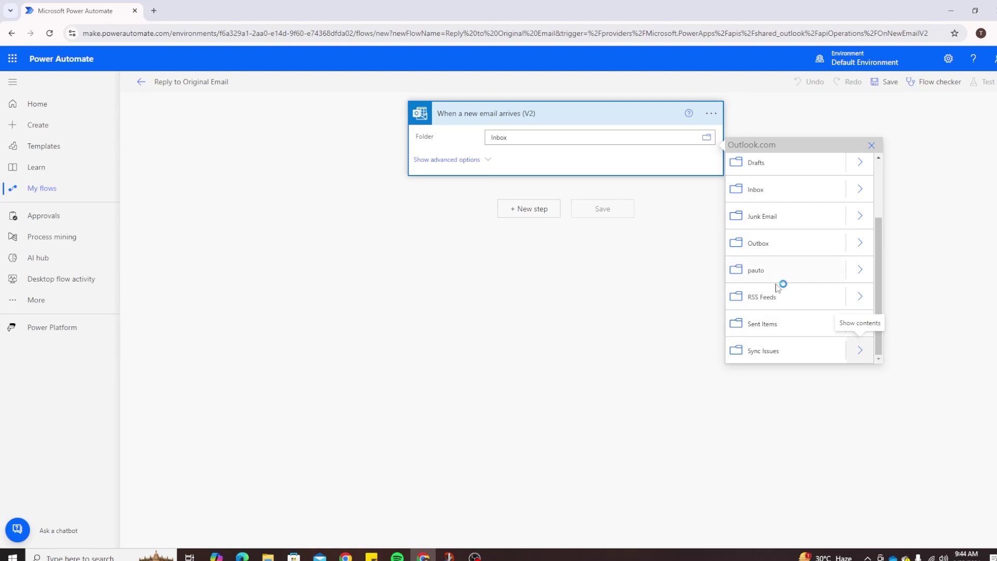
scroll(781, 286, "up", 2)
scroll(781, 285, "down", 2)
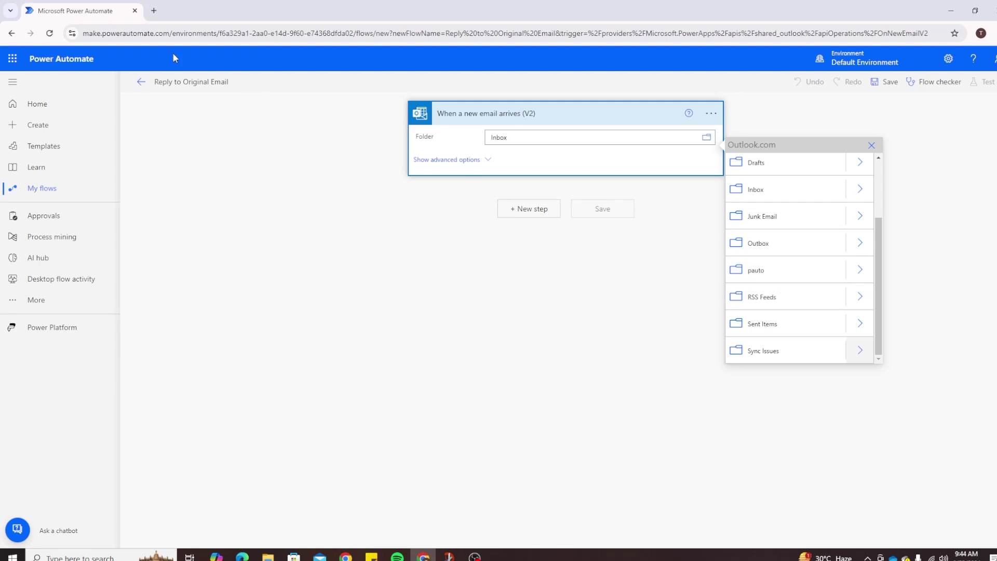
Load outlook.live.com in a new tab to view the mailbox folders, then return to Power Automate.
left_click(154, 11)
type("o")
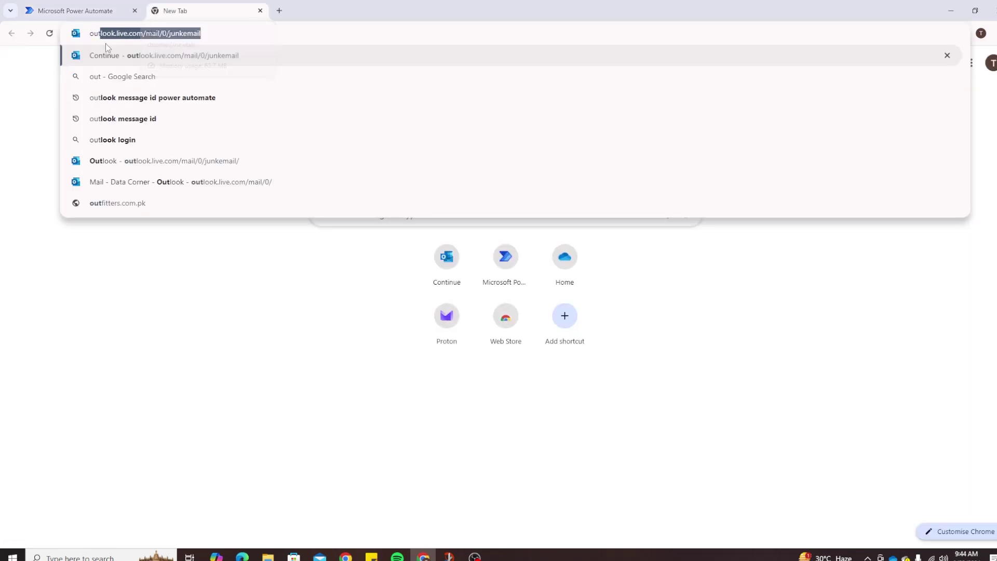
left_click(128, 56)
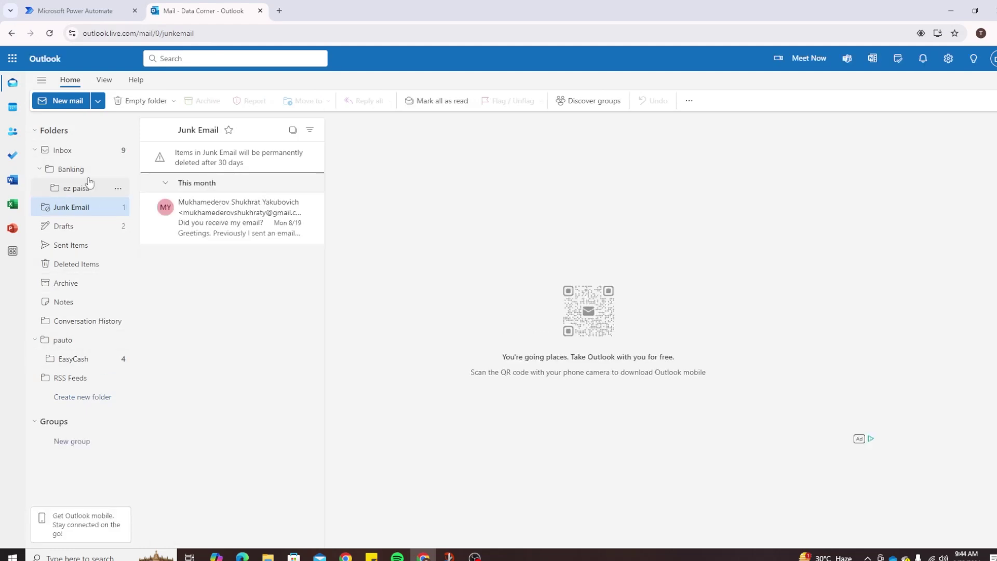
left_click(74, 9)
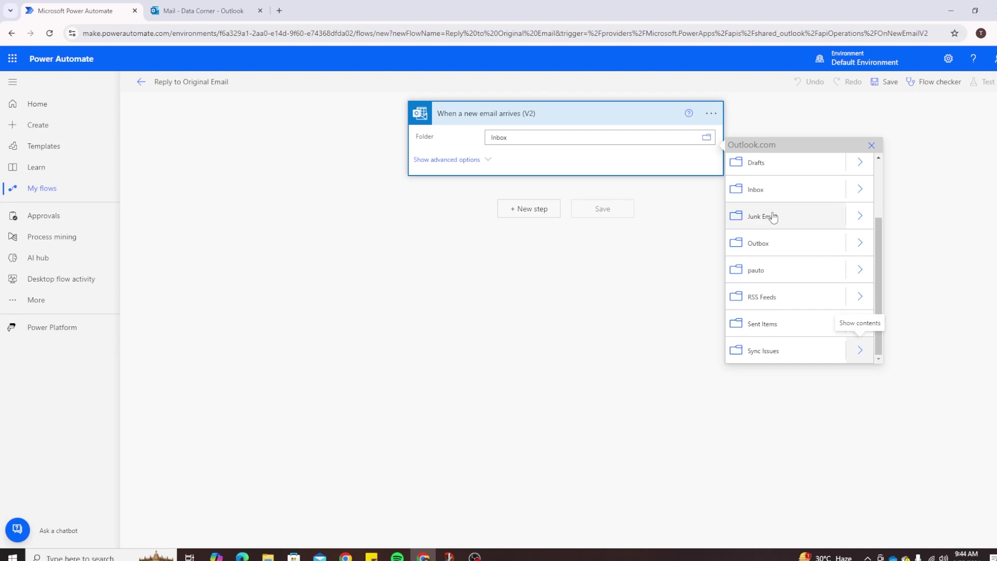
Look inside Inbox's subfolders, go back to the top level, and select Inbox as the watched folder.
scroll(813, 267, "up", 2)
scroll(813, 267, "down", 3)
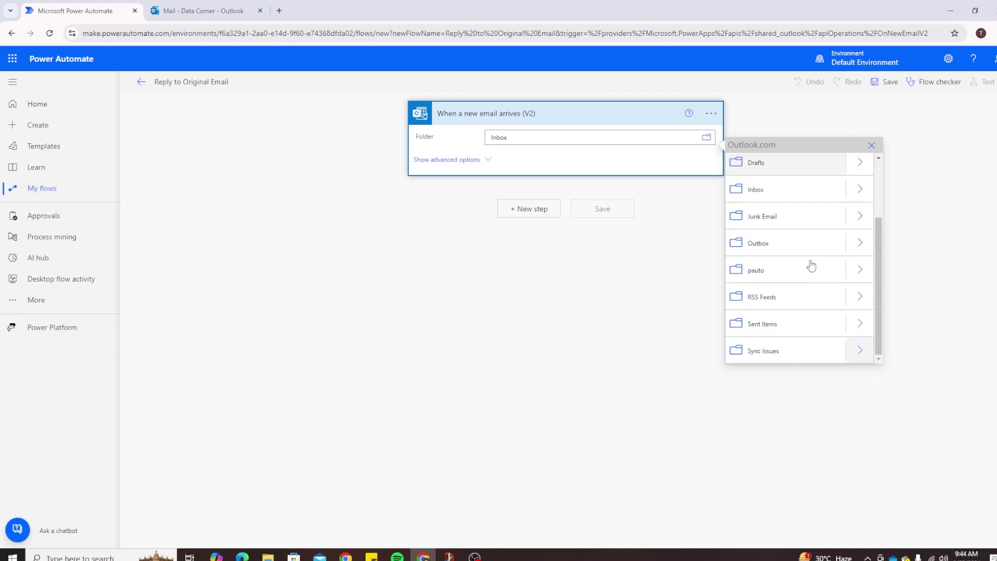
scroll(813, 267, "up", 3)
left_click(853, 279)
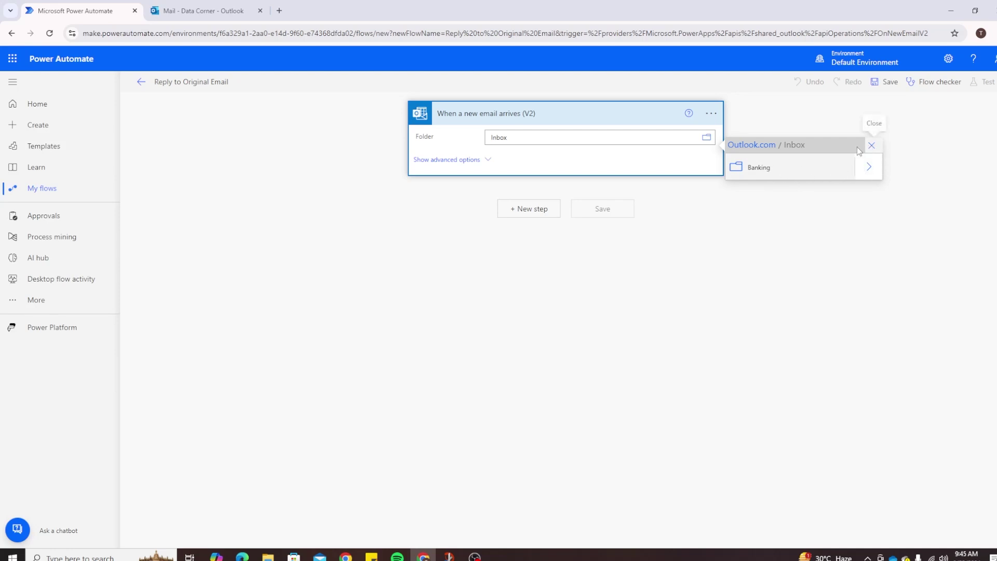
left_click(752, 145)
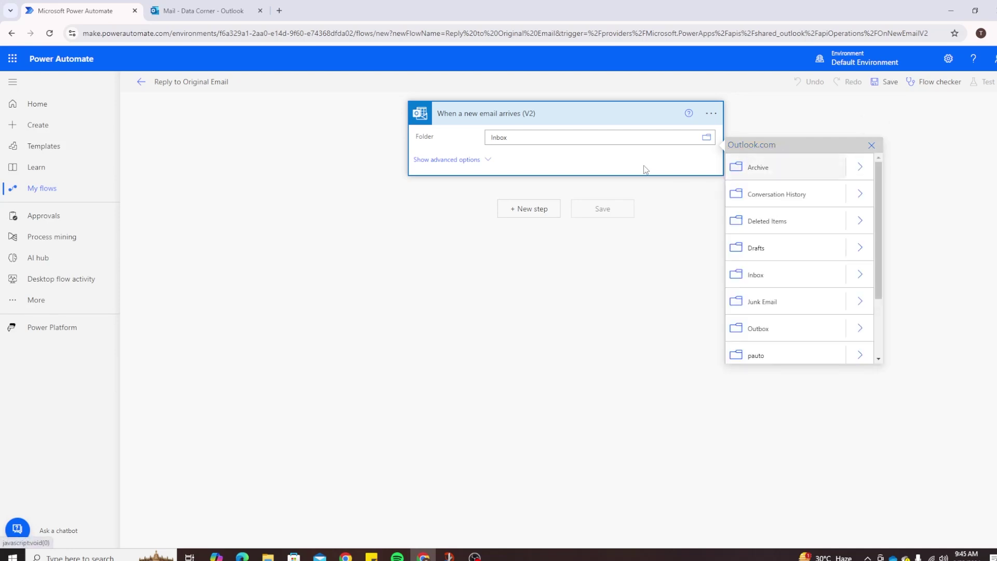
left_click(774, 274)
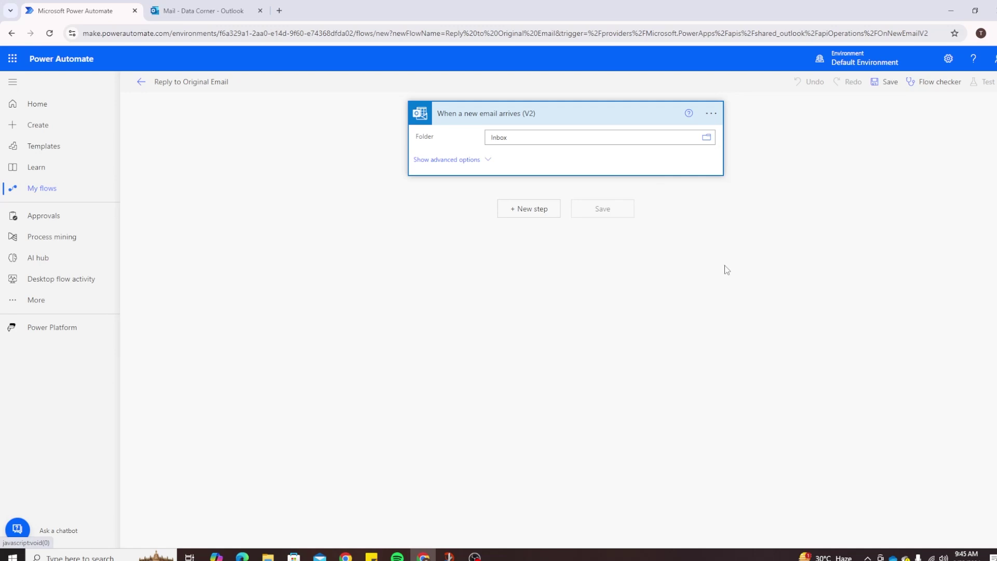
Show the trigger's advanced options with Include Attachments kept at No, and add a new step.
left_click(474, 161)
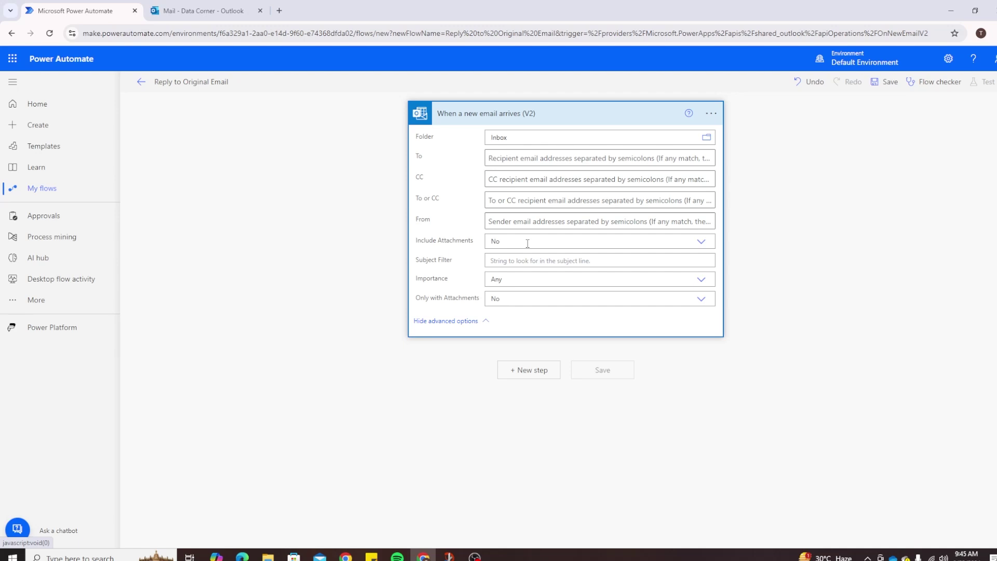
left_click(702, 243)
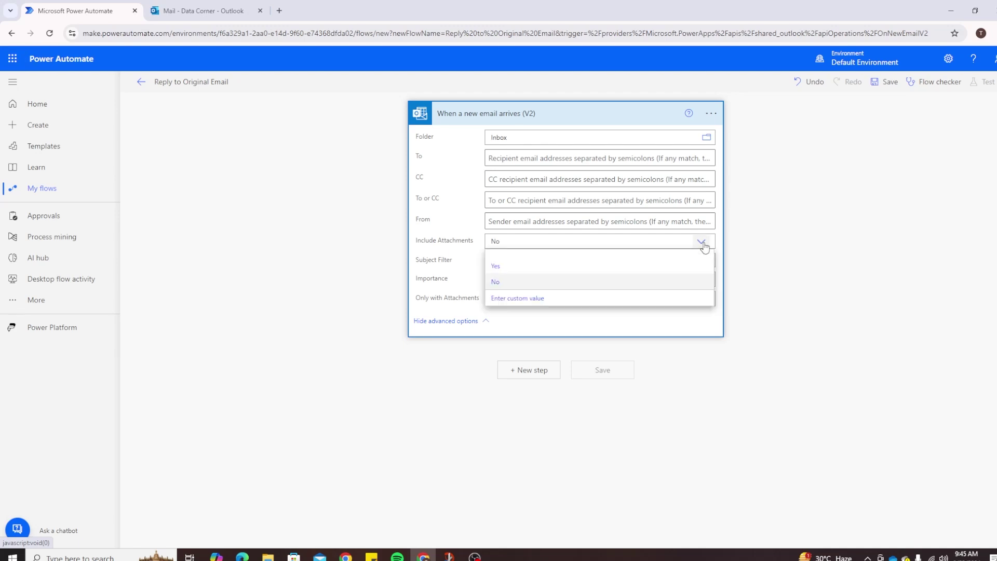
left_click(702, 243)
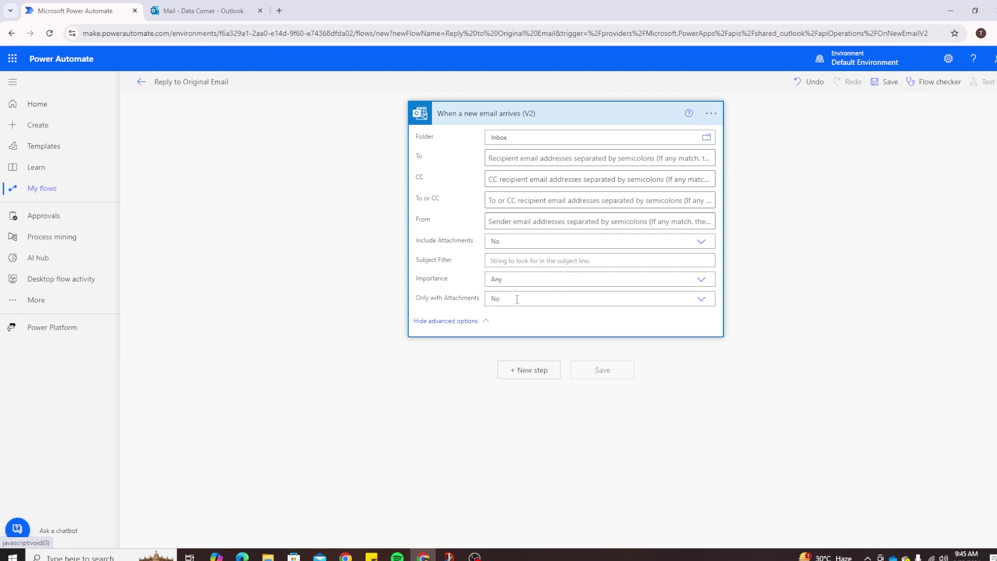
mouse_move(517, 299)
mouse_move(565, 298)
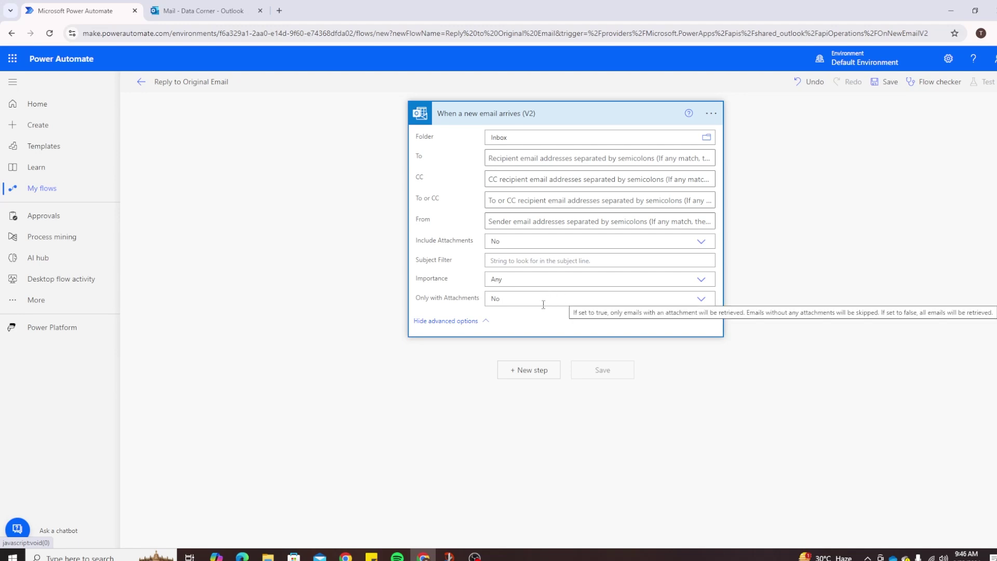
left_click(537, 371)
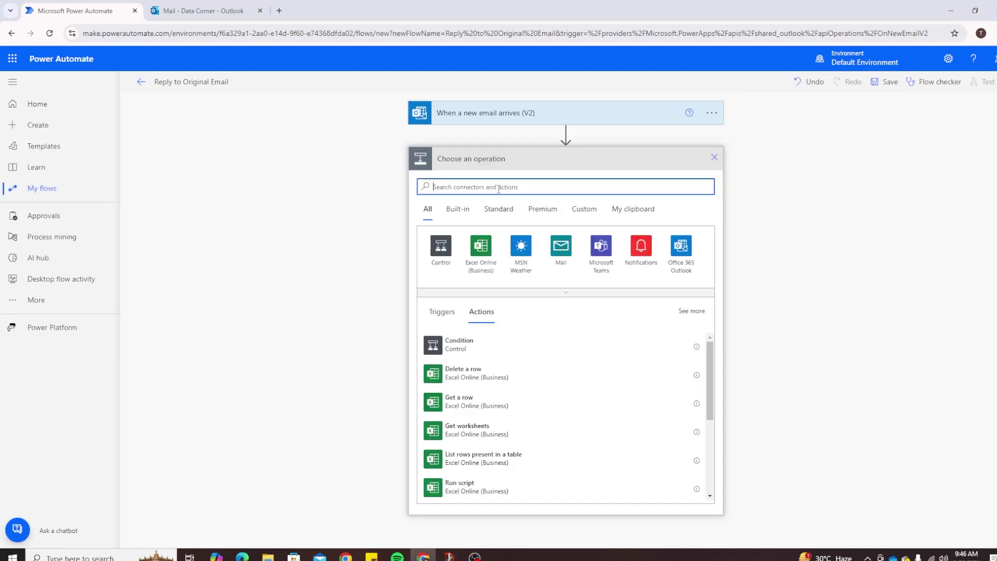
Search 'reply to em', then search 'outlook' instead to list the Outlook.com connector's actions.
type("reply to em")
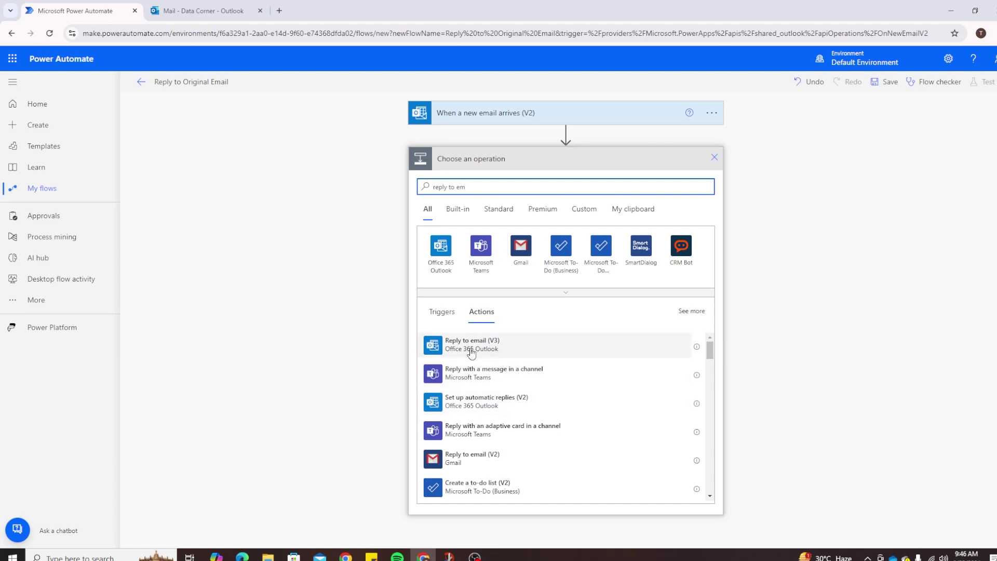
scroll(523, 410, "down", 5)
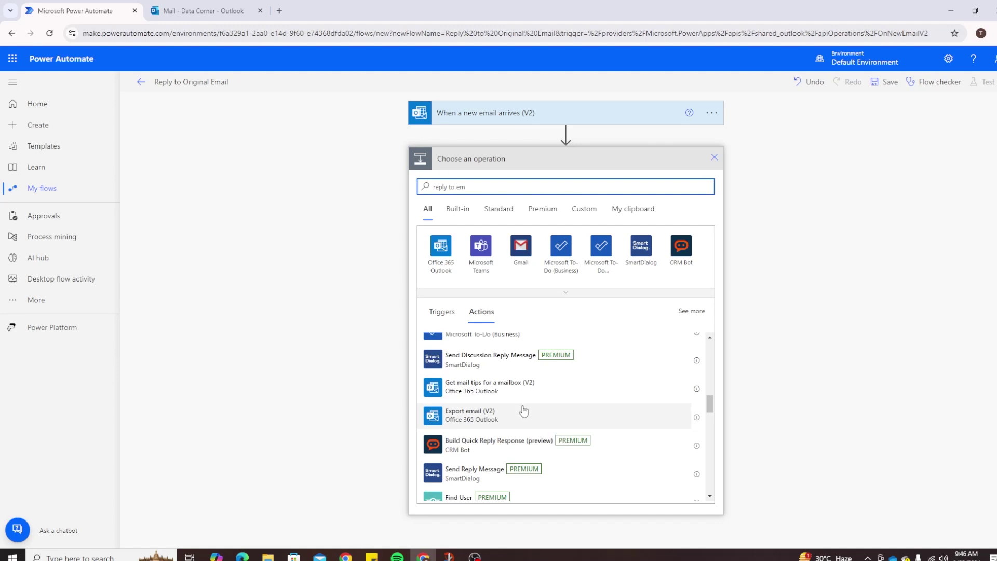
scroll(524, 413, "down", 2)
scroll(517, 423, "up", 5)
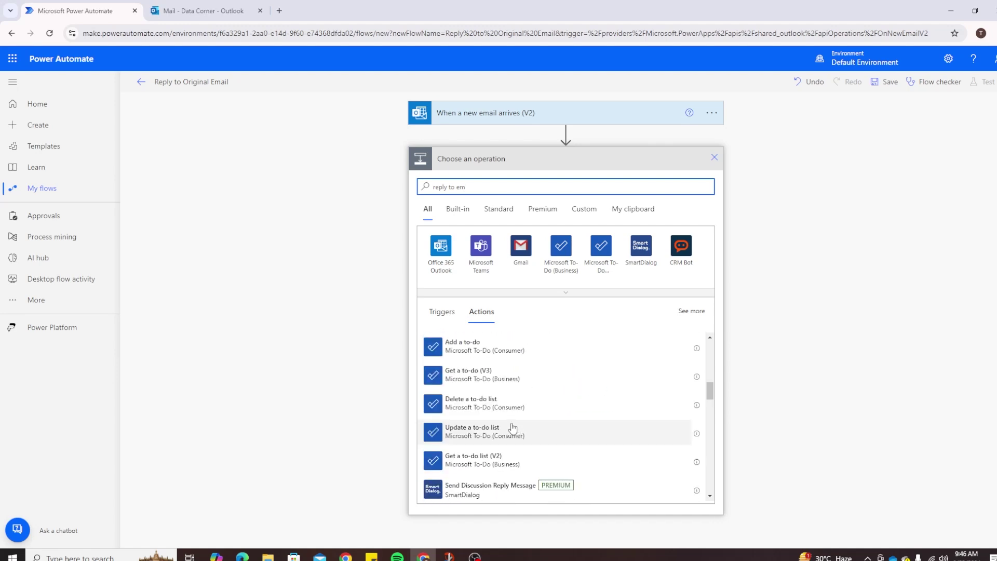
scroll(513, 426, "up", 10)
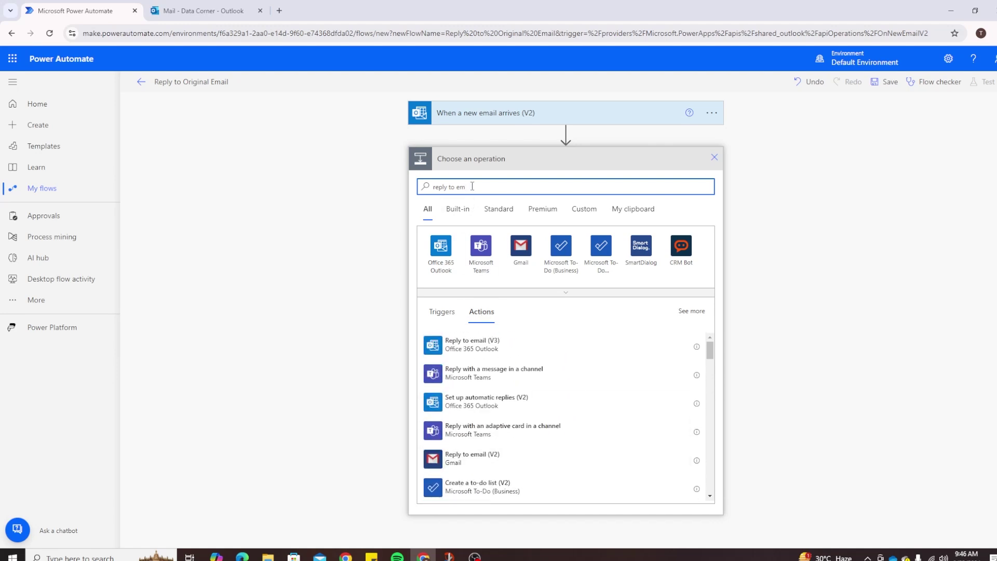
left_click_drag(472, 186, 403, 179)
type("outlook")
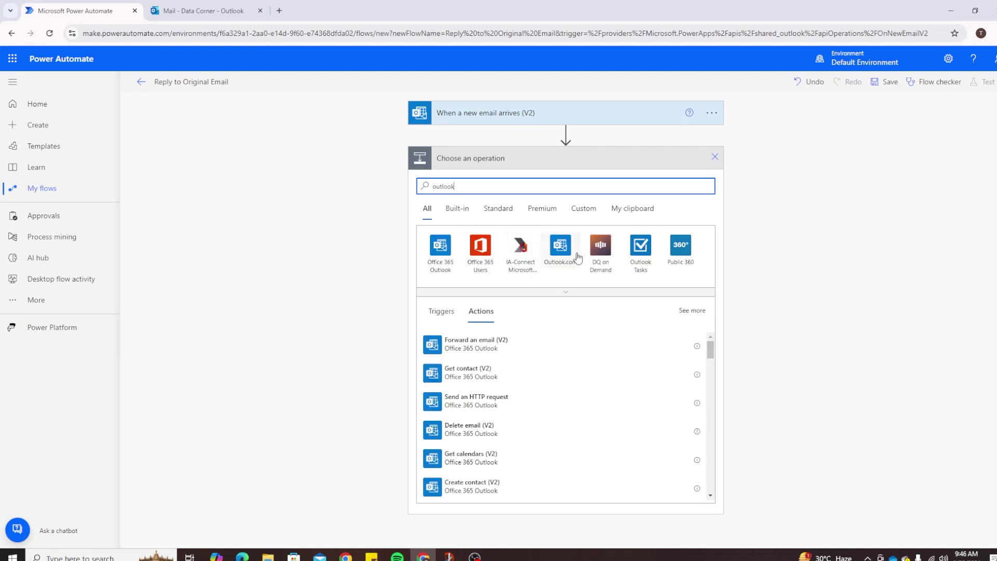
left_click(571, 254)
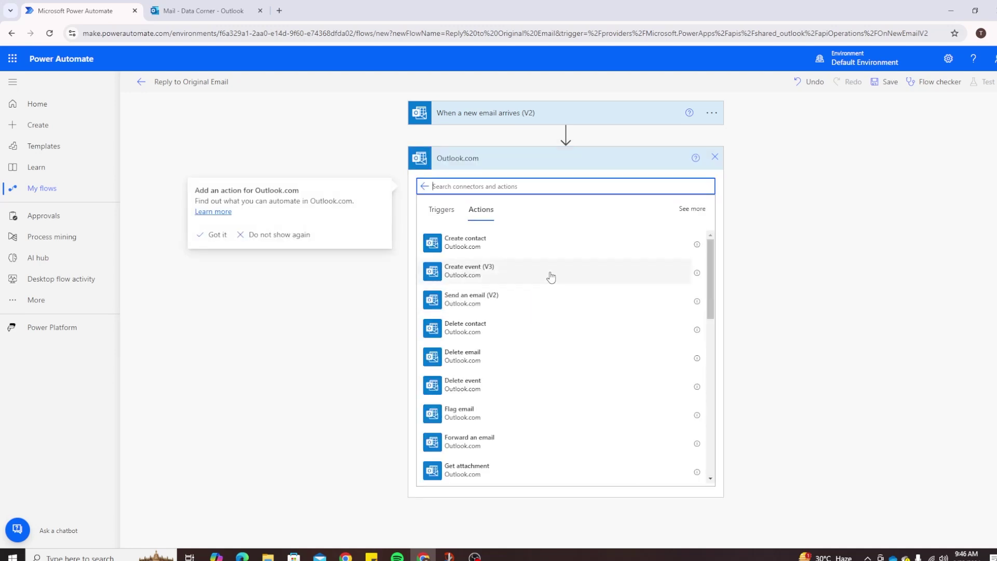
scroll(541, 322, "down", 10)
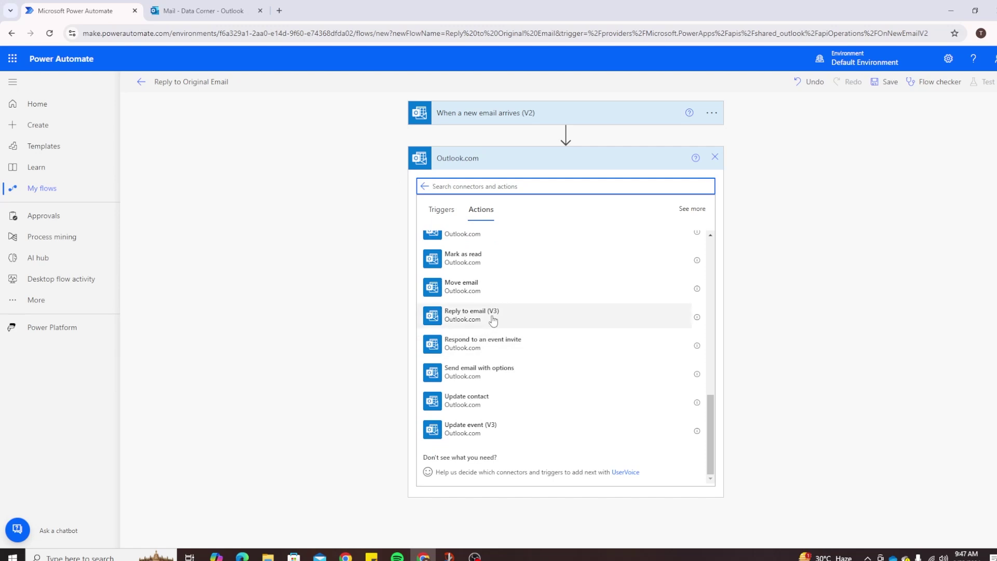
Add Reply to email (V3), map Message Id to the incoming Message Id, and start the Body 'Your email has been received on'.
left_click(493, 321)
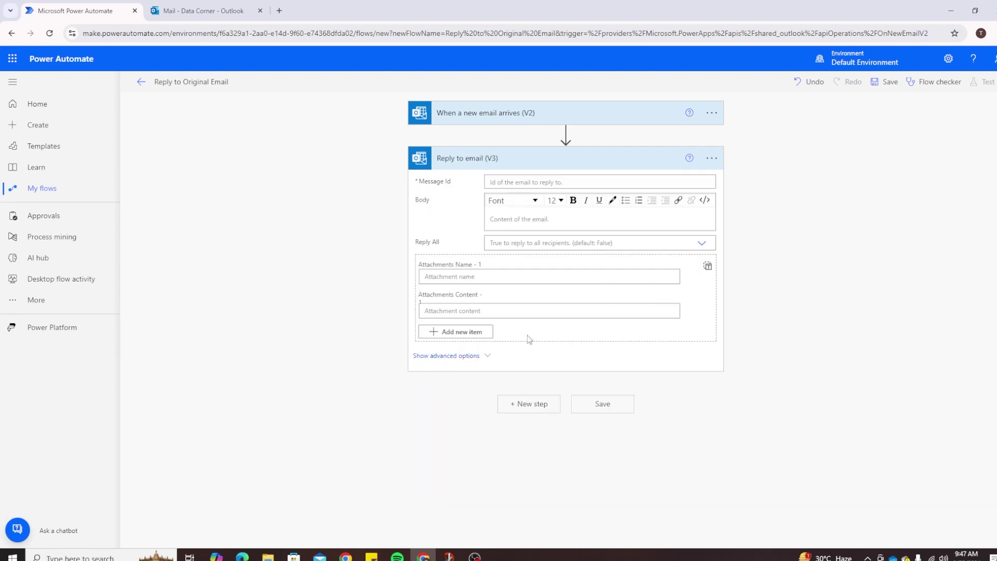
left_click(525, 181)
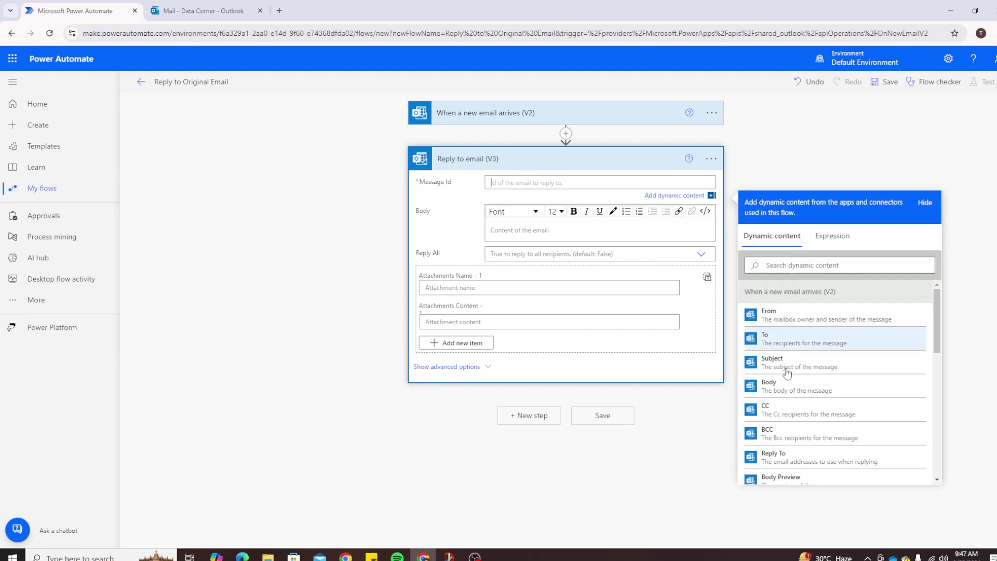
scroll(789, 395, "down", 1)
scroll(791, 401, "down", 1)
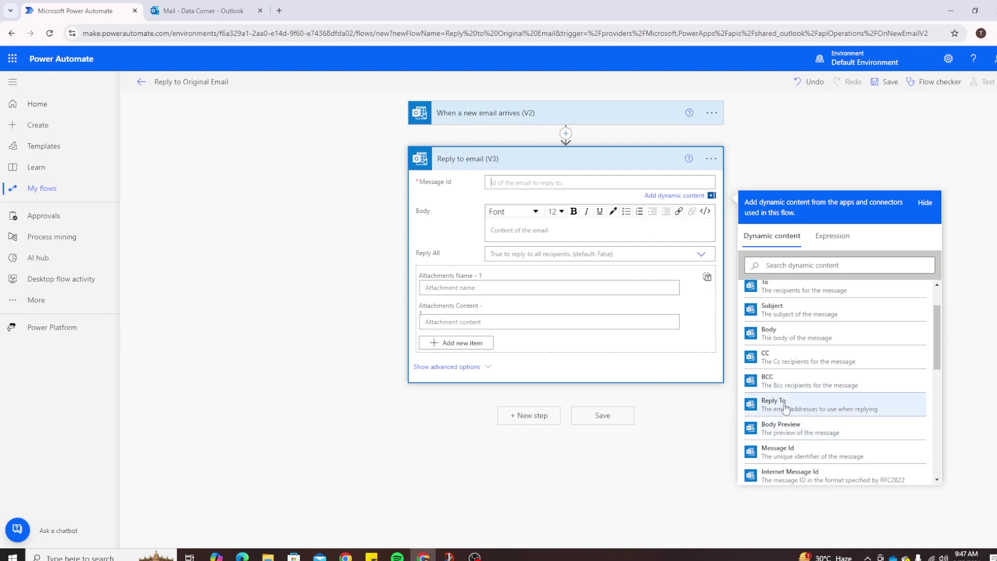
left_click(802, 453)
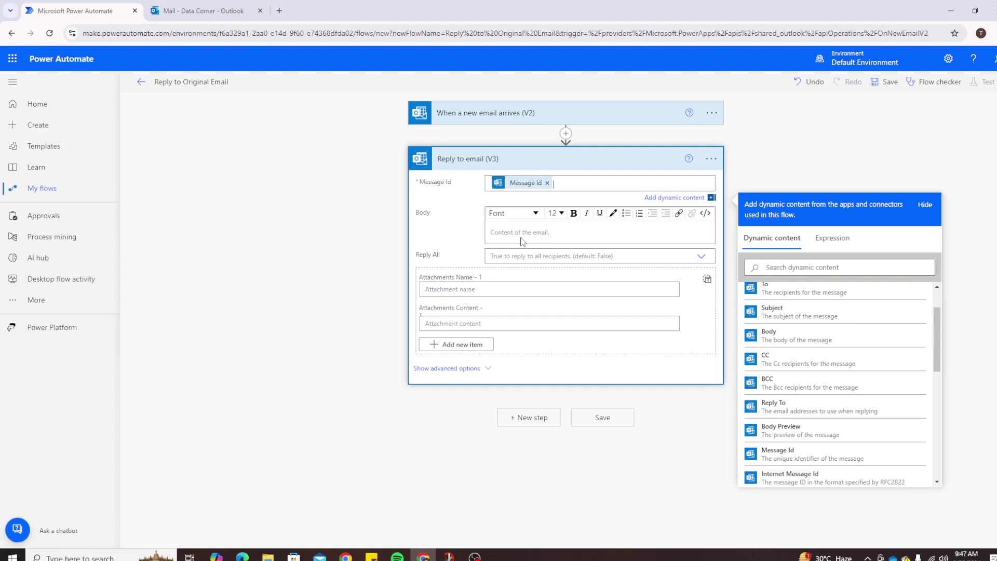
left_click(524, 230)
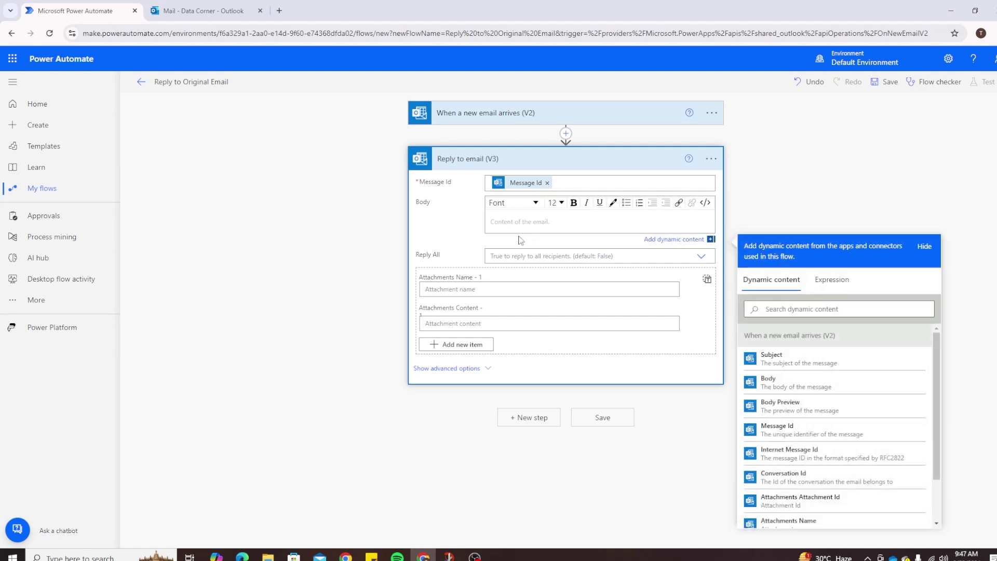
type("Your email has been received on")
Append a utcNow() timestamp to the reply body, then the original email's Body on a new line.
left_click(840, 285)
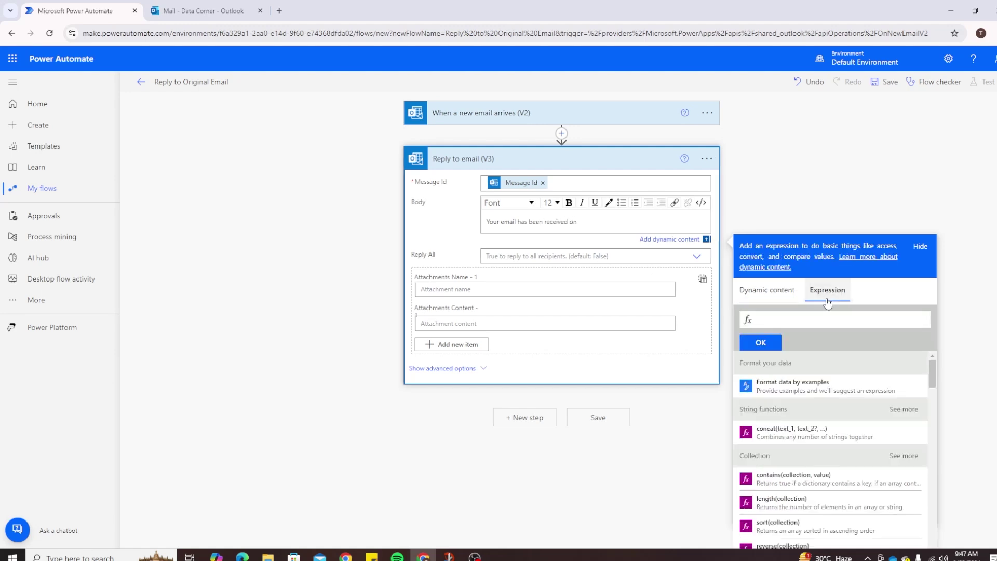
type("utc")
left_click(813, 329)
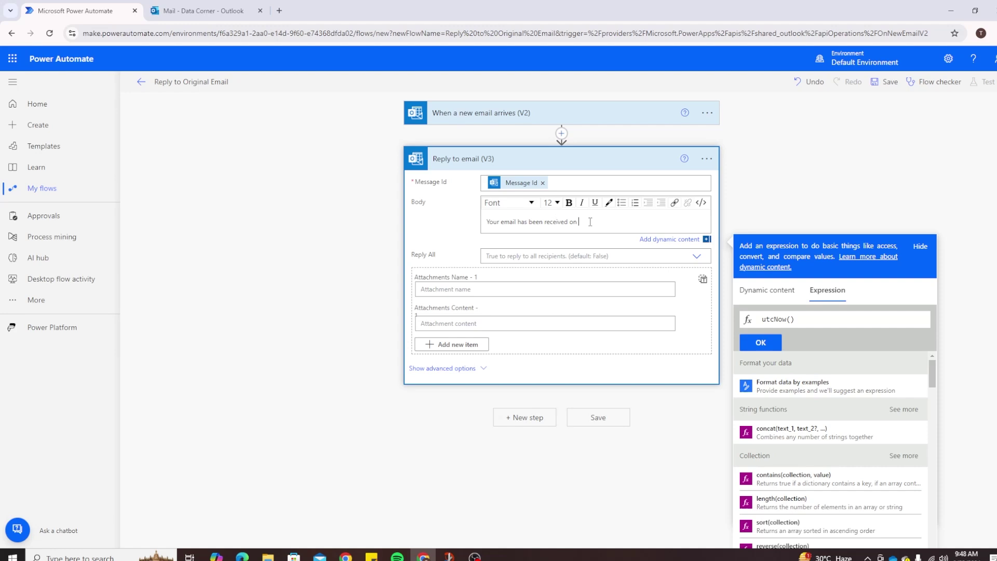
left_click(763, 342)
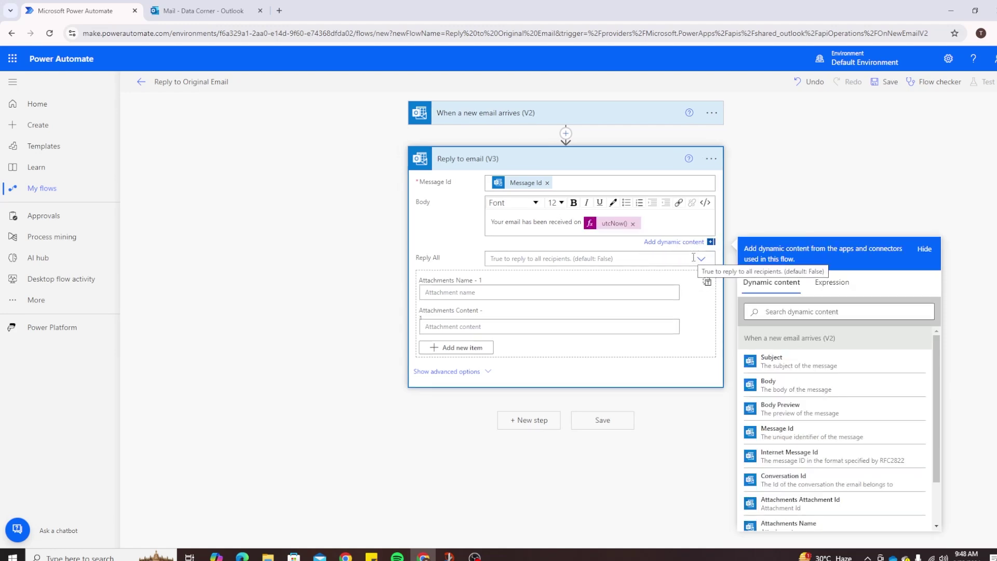
key("Return")
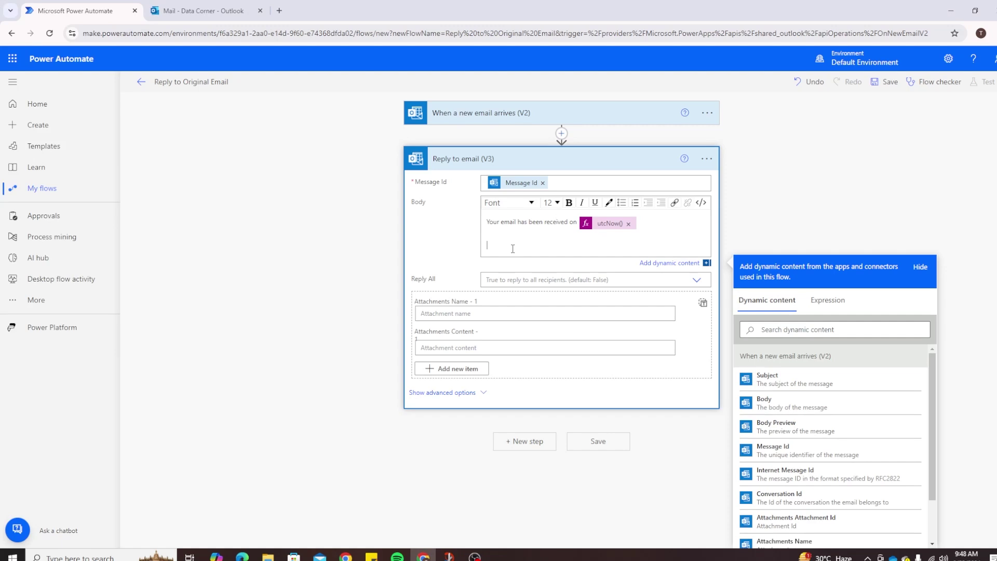
left_click(767, 408)
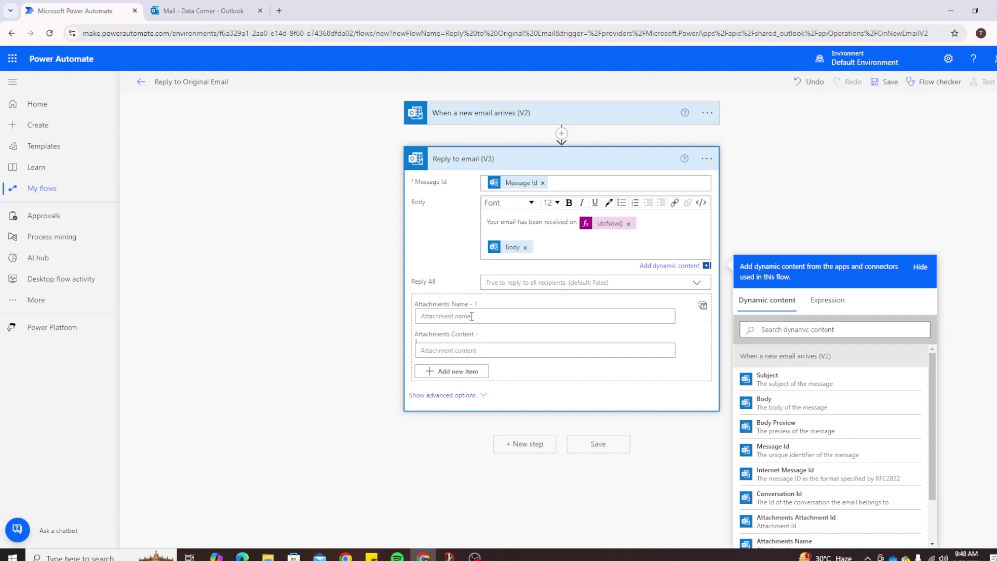
left_click(467, 395)
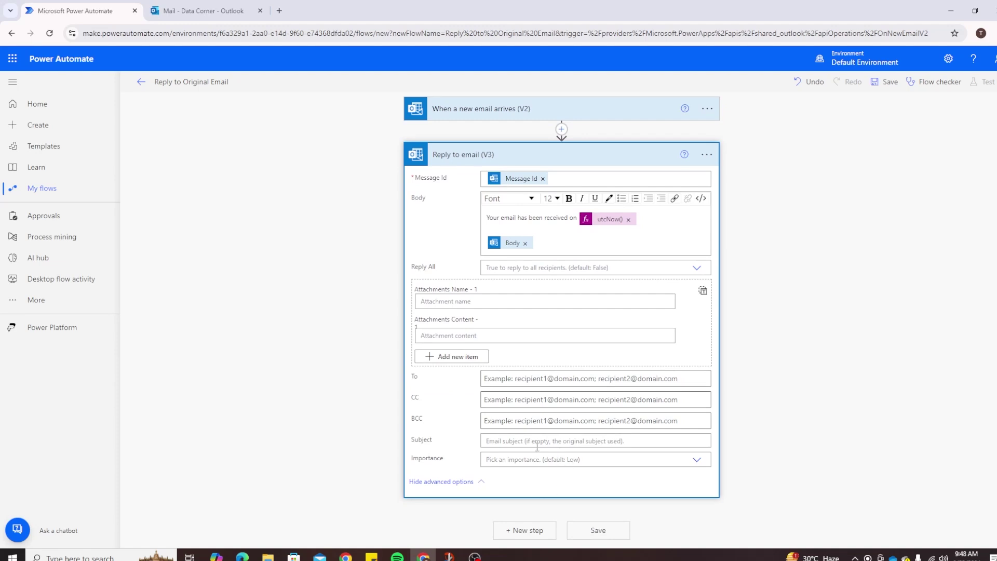
Hide the reply's advanced options and save the flow as Reply to Original Email - 2.
left_click(474, 483)
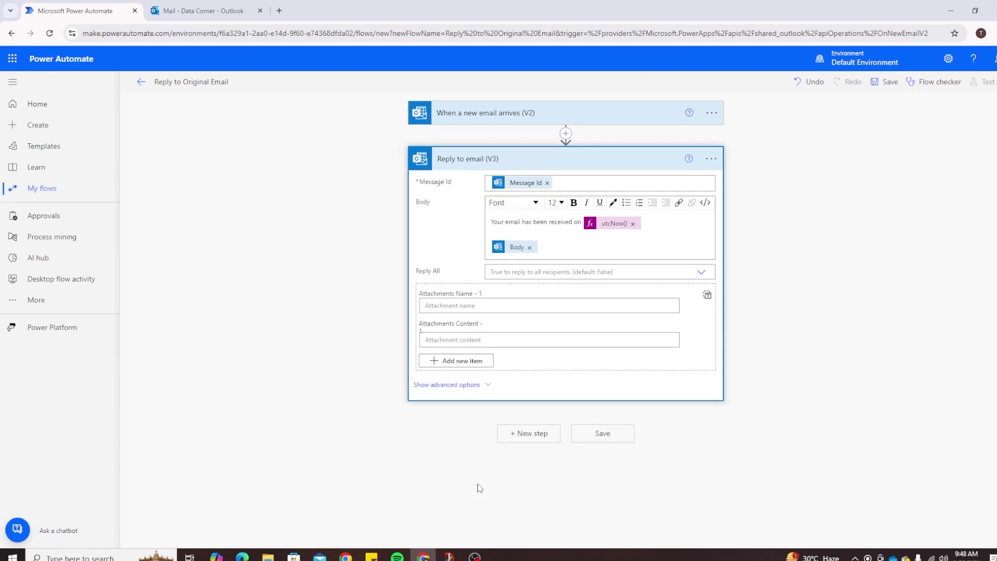
left_click(602, 433)
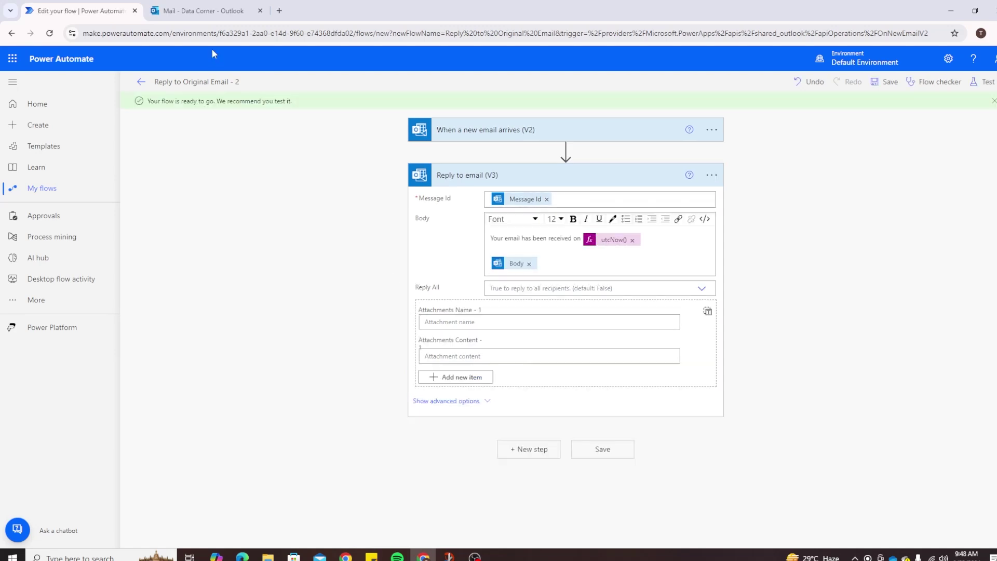
Open the Outlook inbox and select all 12 Focused conversations.
left_click(210, 17)
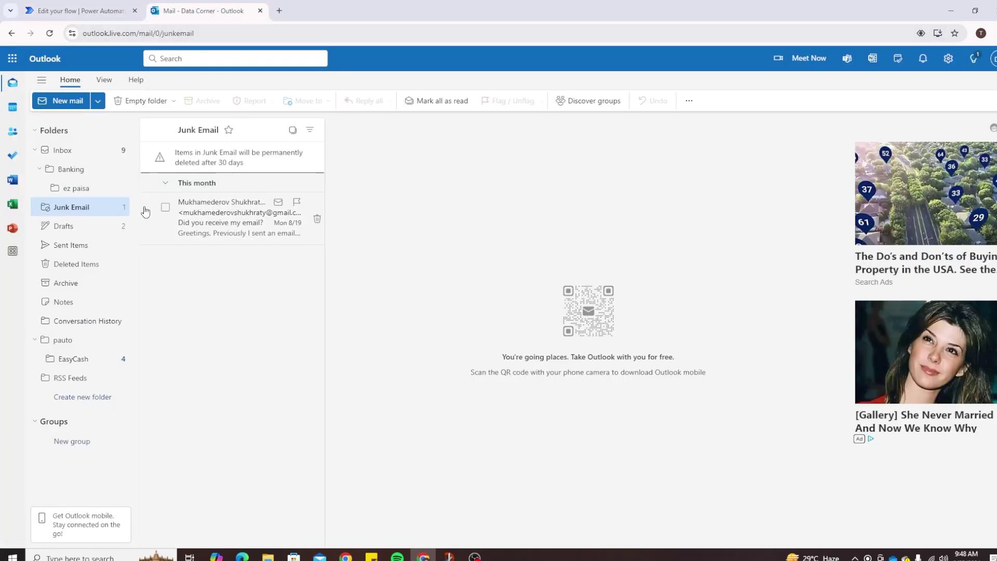
left_click(78, 150)
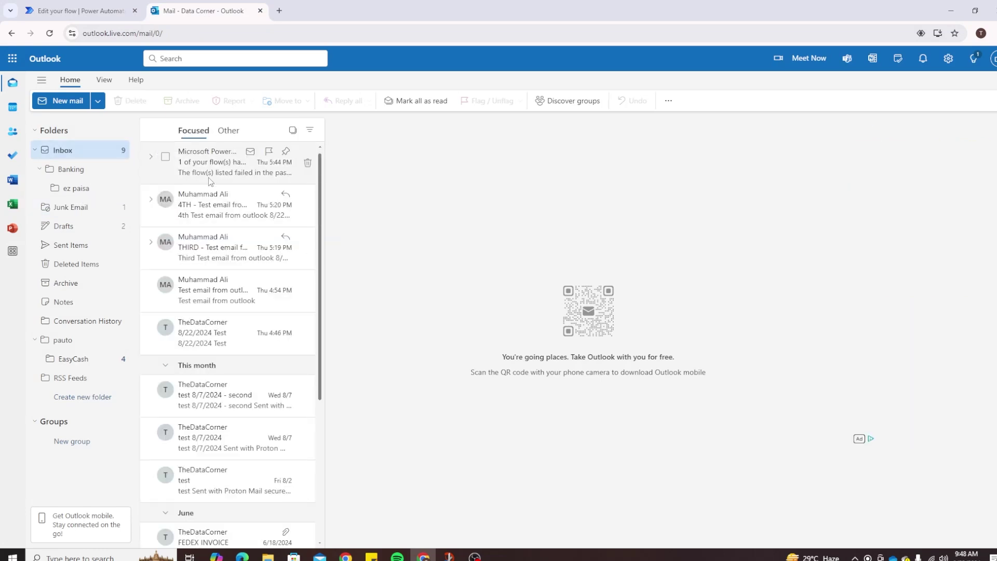
left_click(211, 174)
key("ctrl+a")
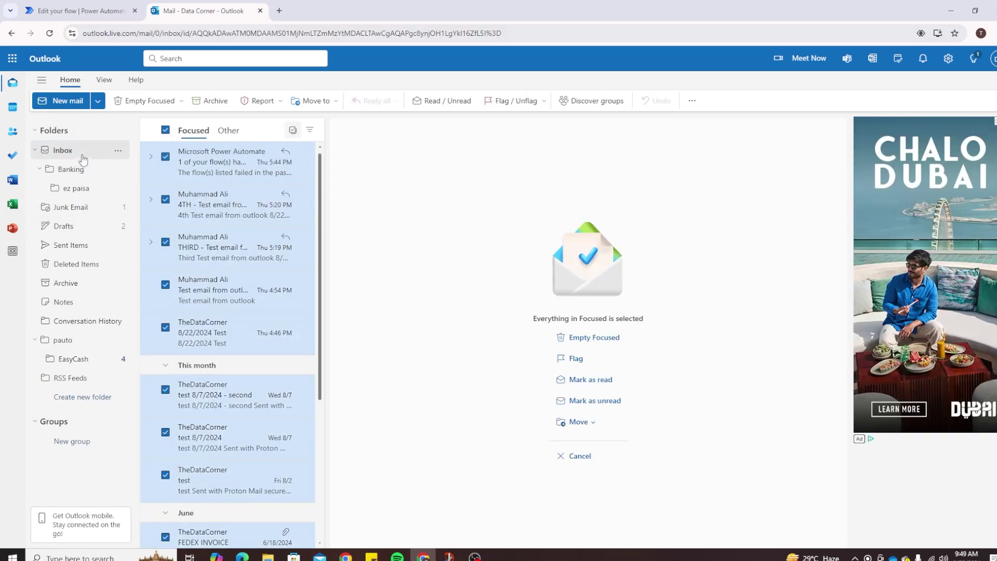
Create a 'temp' subfolder under Inbox and move the selected conversations into it.
right_click(83, 159)
left_click(117, 185)
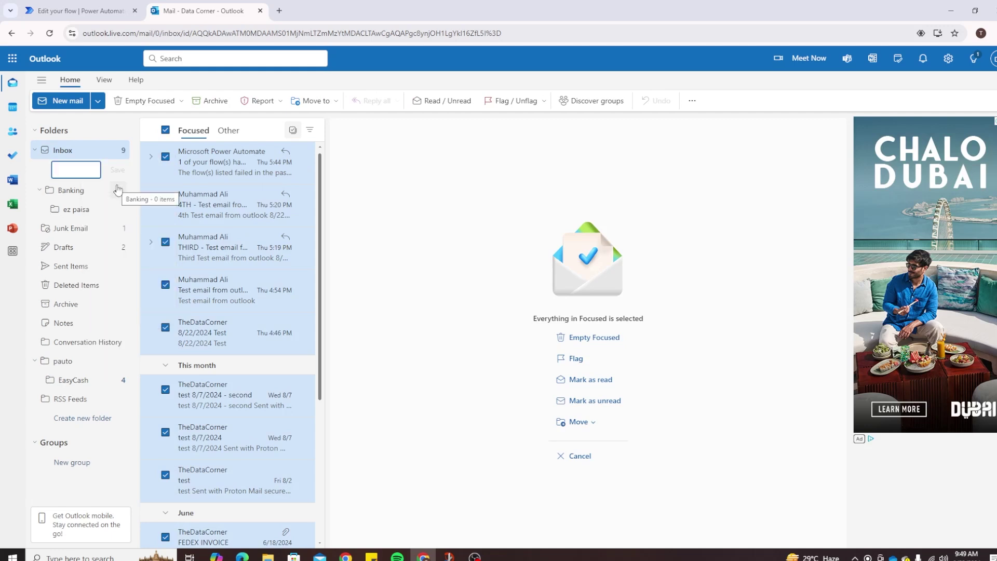
type("temp")
key("Return")
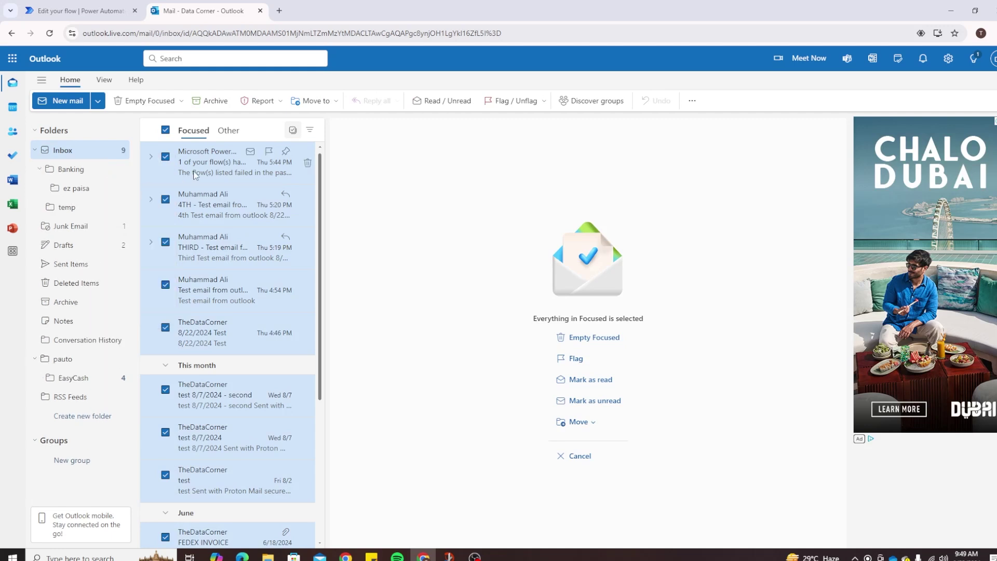
left_click_drag(73, 213, 68, 208)
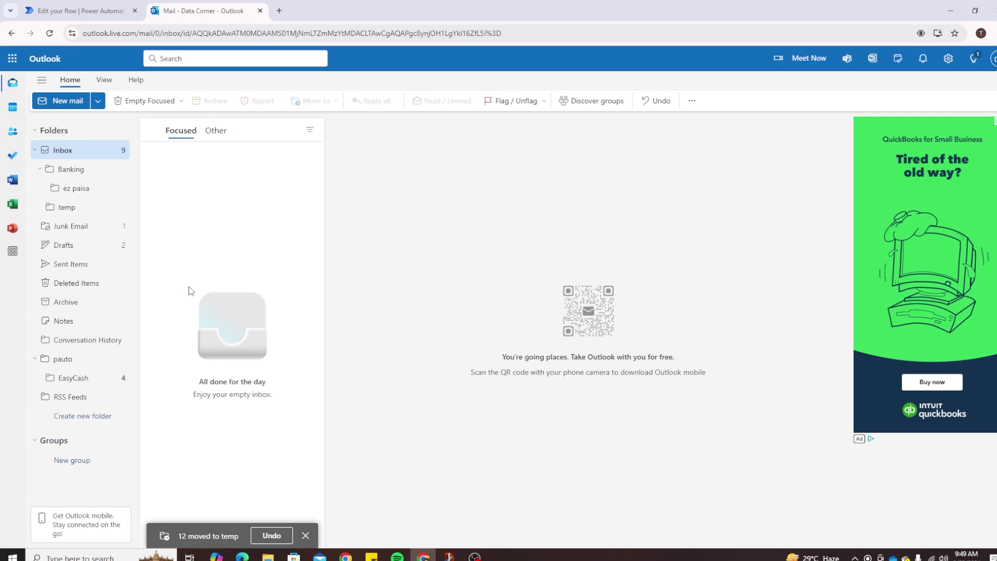
Open a new Chrome tab and load Proton Mail from its shortcut.
left_click(279, 10)
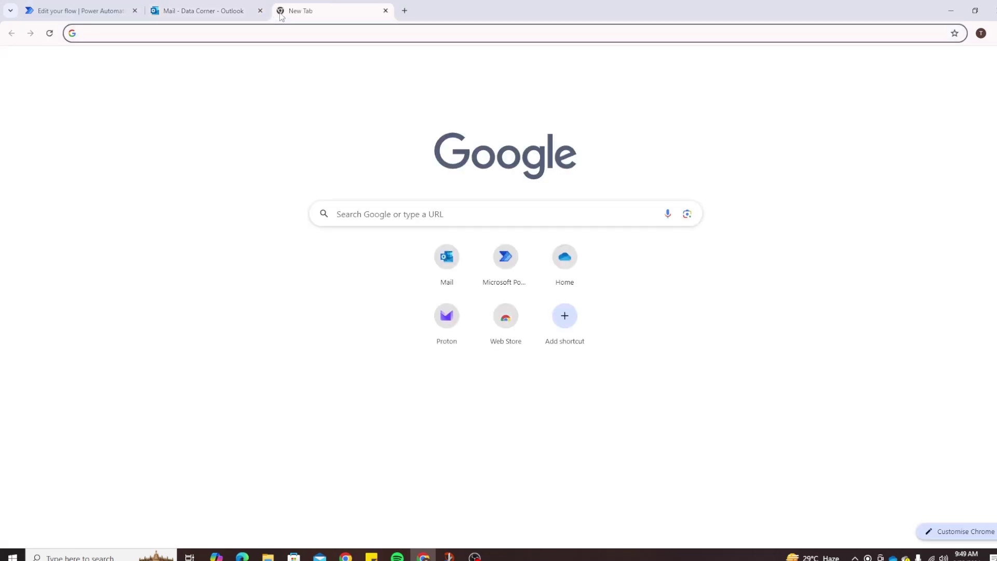
left_click(447, 315)
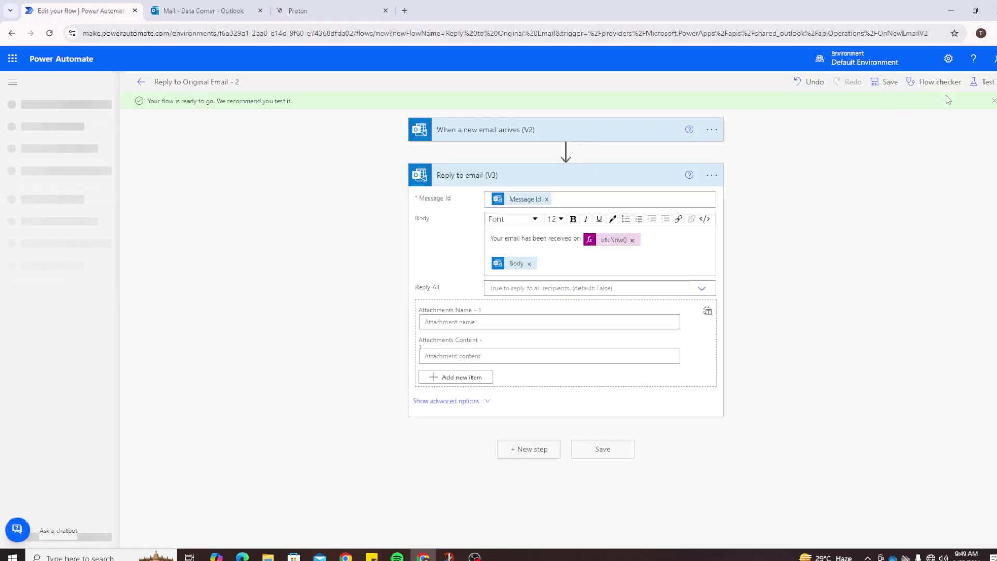
Save the flow and start a manual test, then switch to the mail tab.
left_click(982, 83)
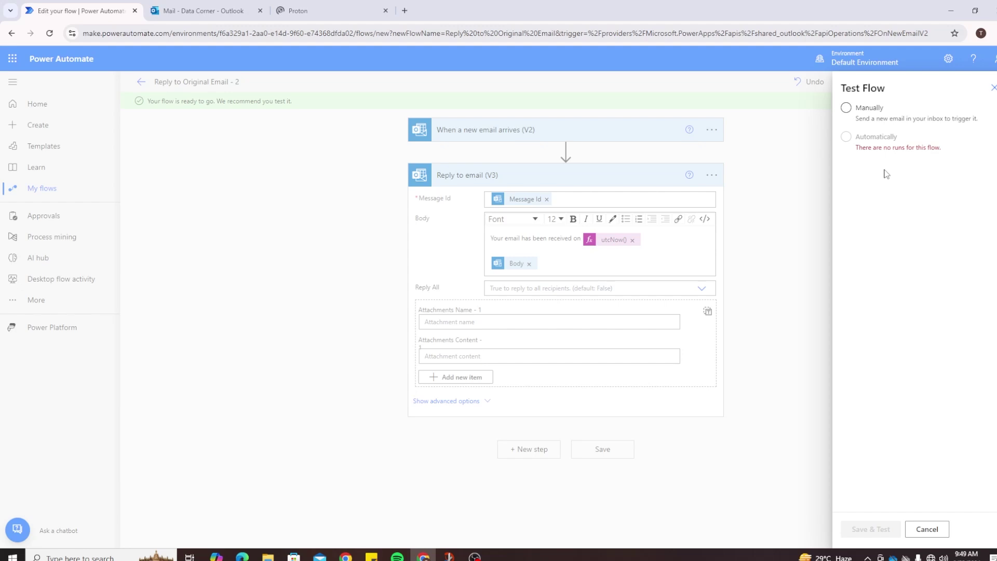
left_click(847, 108)
left_click(872, 528)
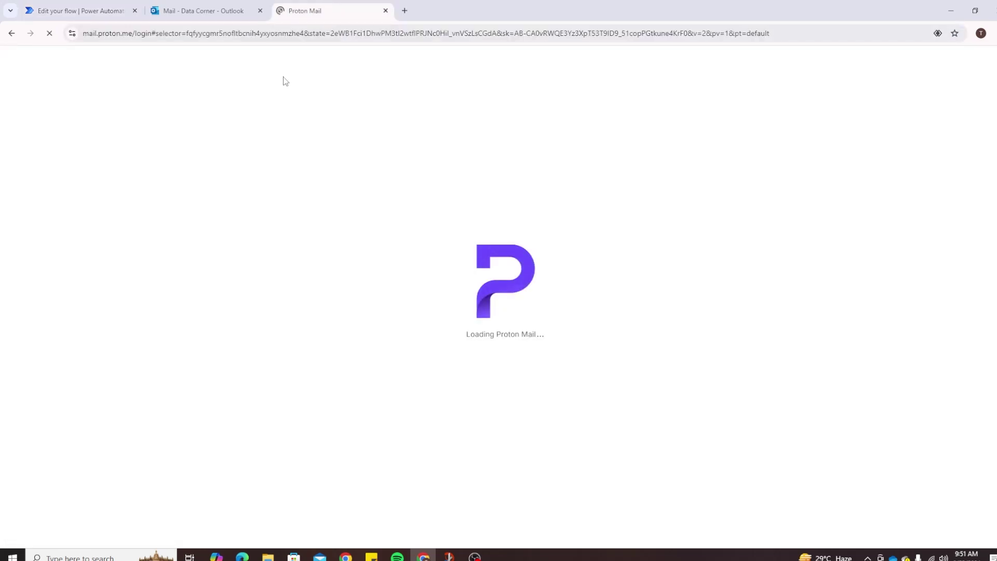
left_click(195, 9)
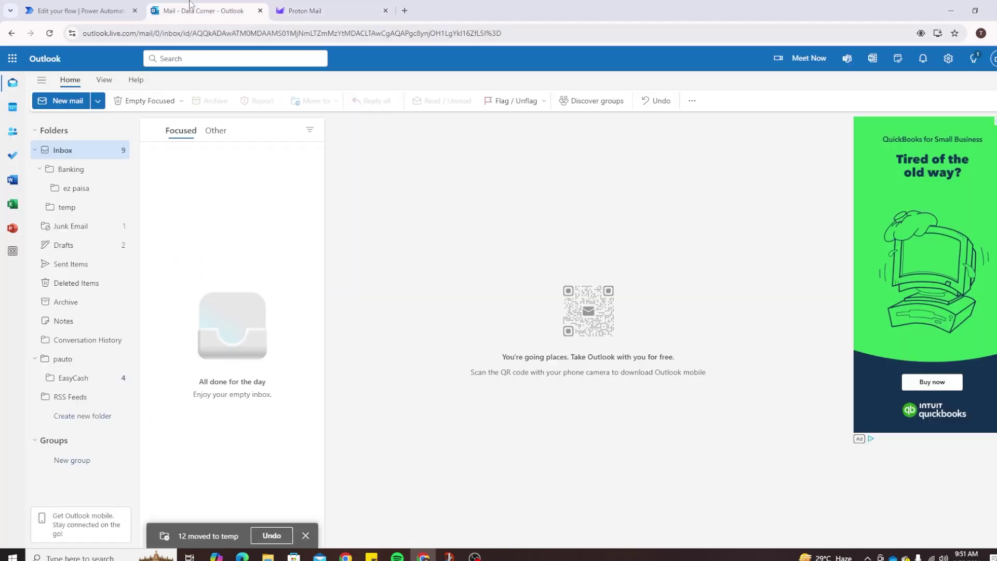
Forward the 8/22/2024 Test message from Proton Mail's Sent folder.
left_click(322, 6)
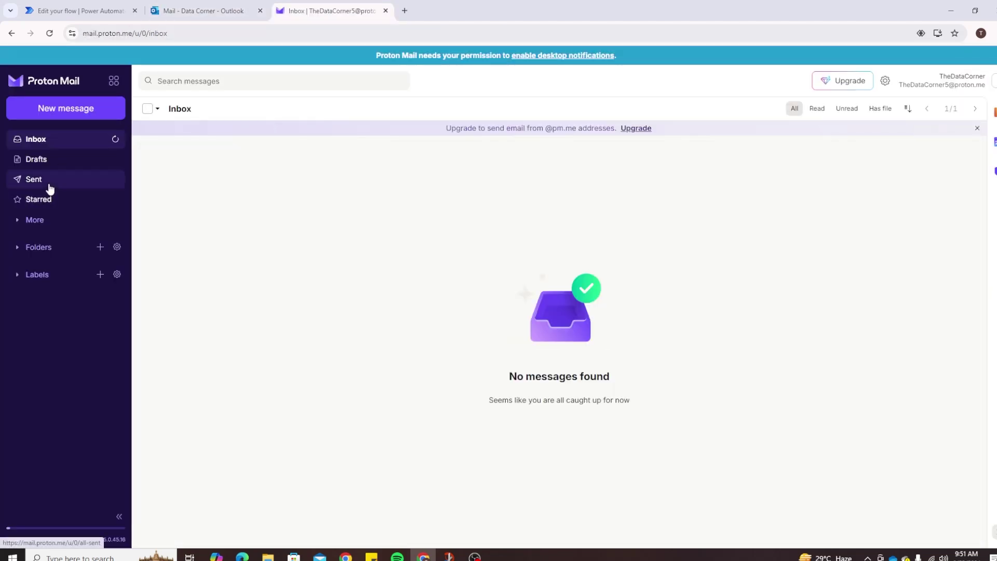
left_click(50, 184)
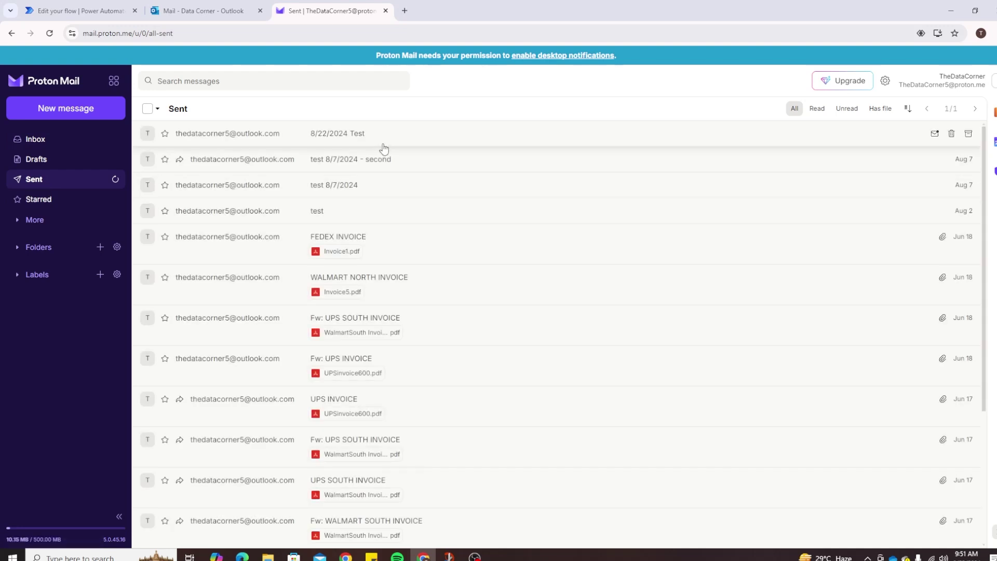
left_click(387, 141)
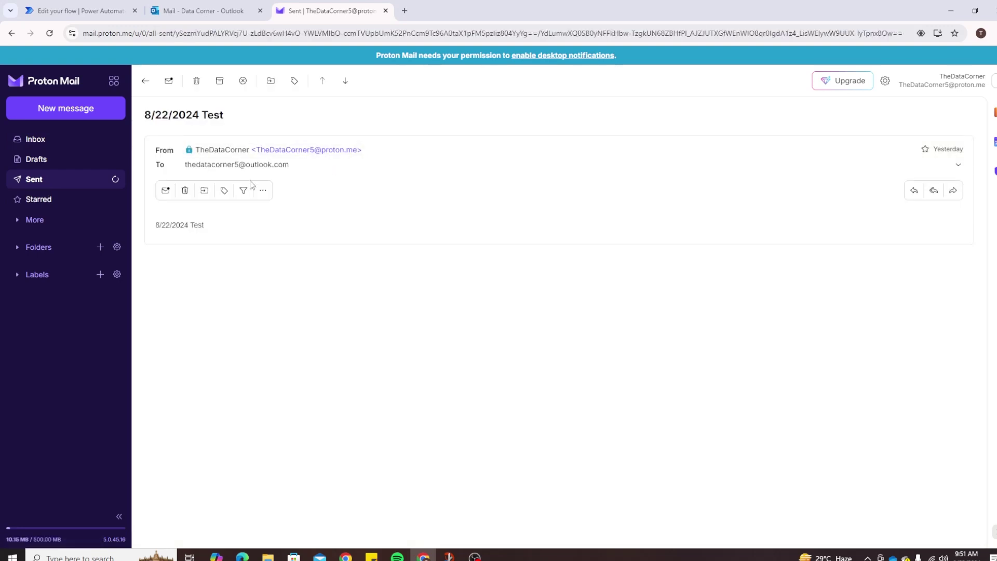
left_click(953, 190)
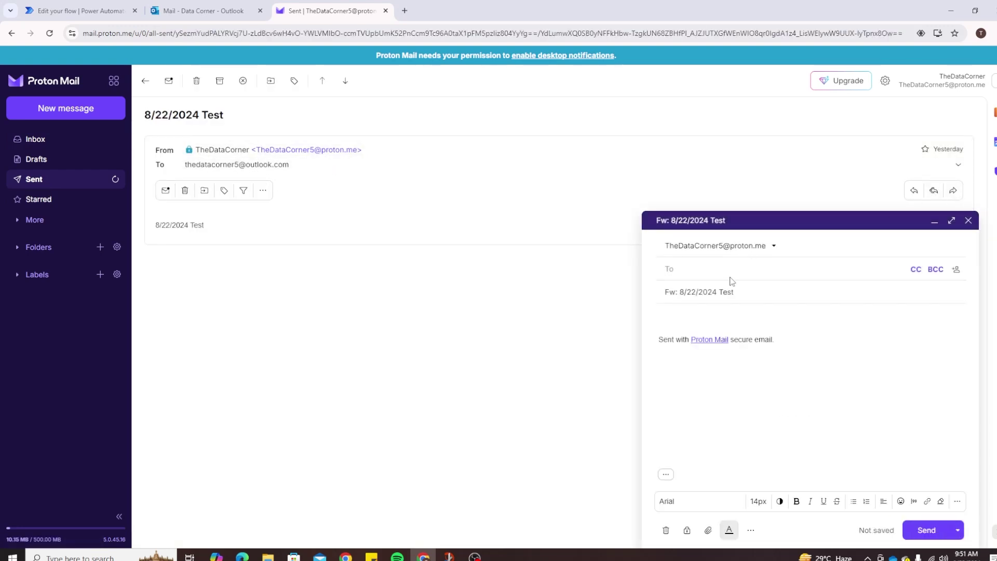
Set the subject to 'Aug 23, 2024 - Server Issue' and write a body requesting a server-issue update.
left_click_drag(755, 290, 587, 292)
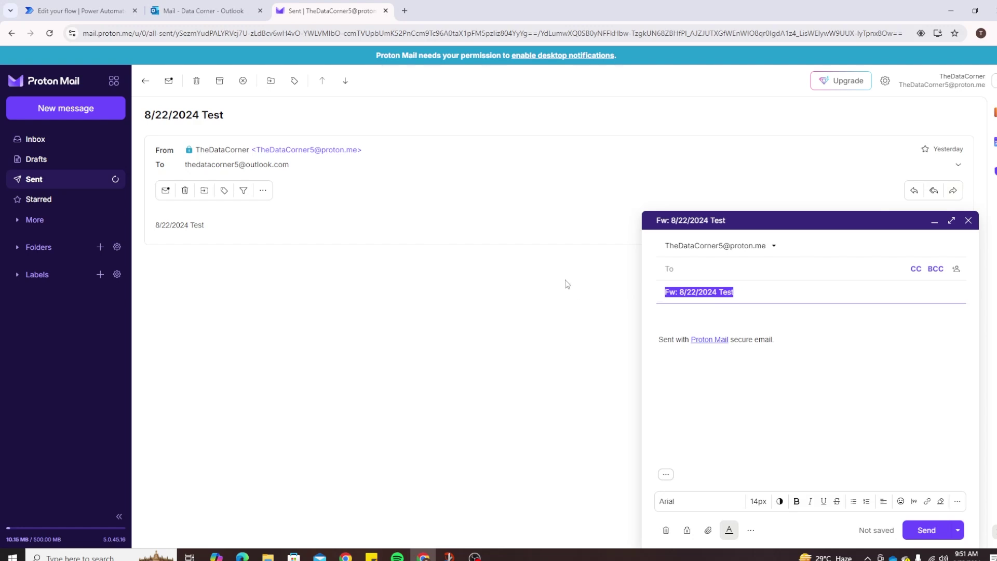
type("Aug 23")
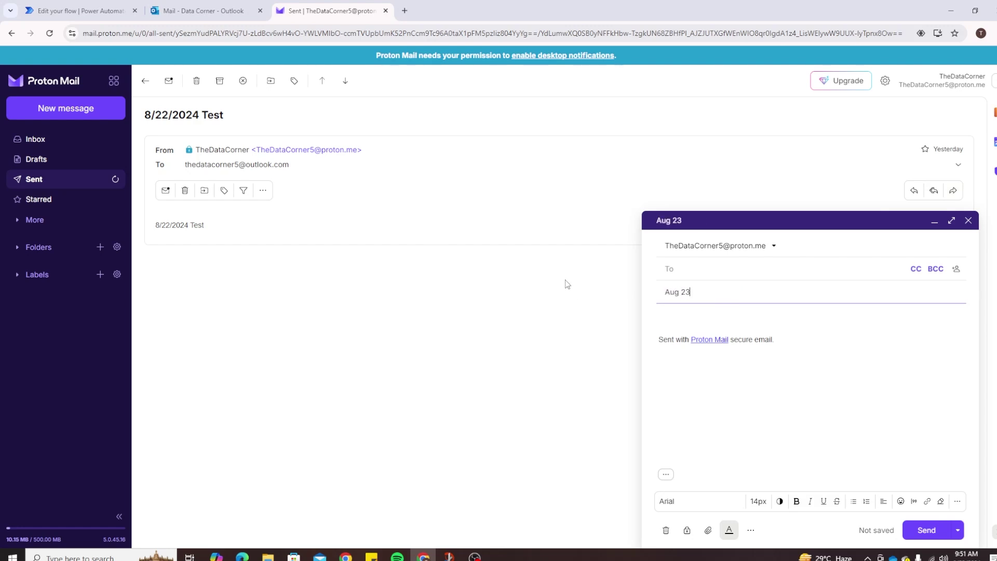
type(", 2024 - Server Issue")
key("Tab")
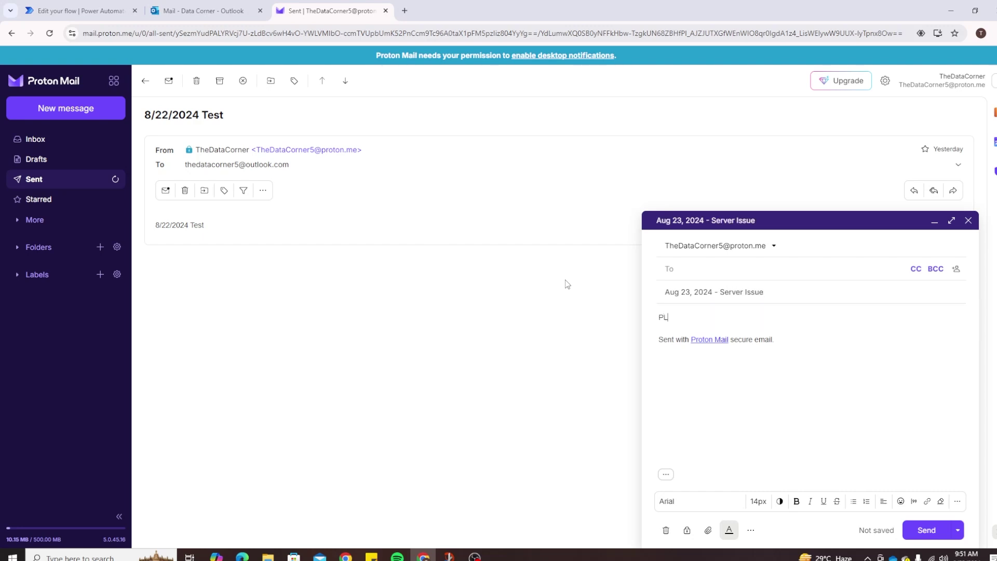
type("Hey Tom, please check and update ")
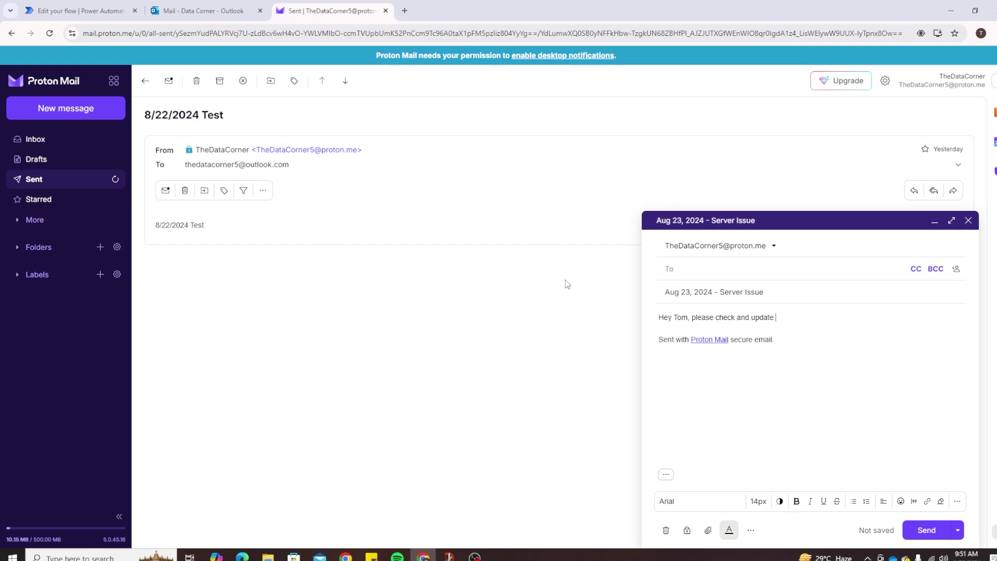
type("on the server issue asap.")
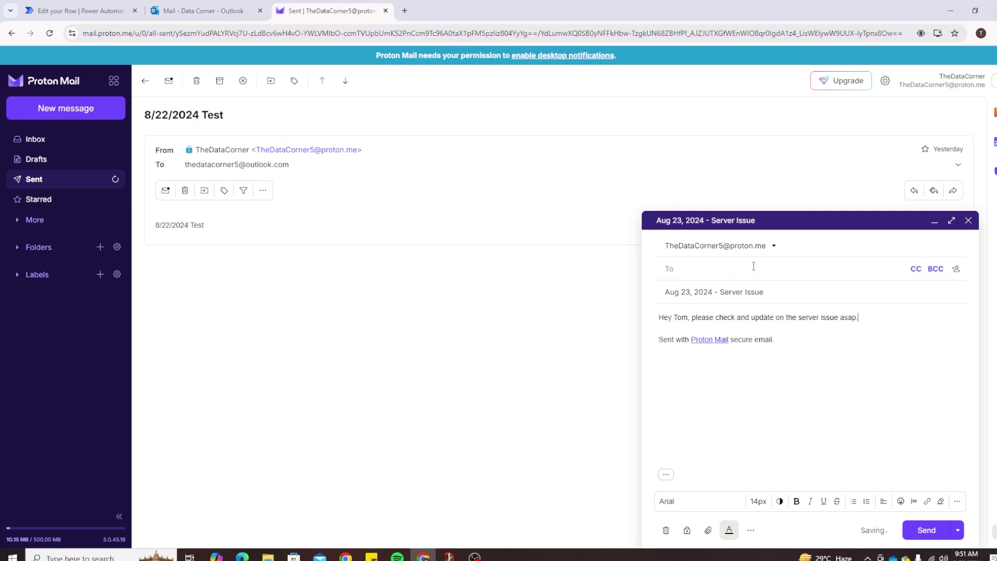
Address it to the Outlook account, delete the quoted forwarded block, and send it.
left_click(666, 475)
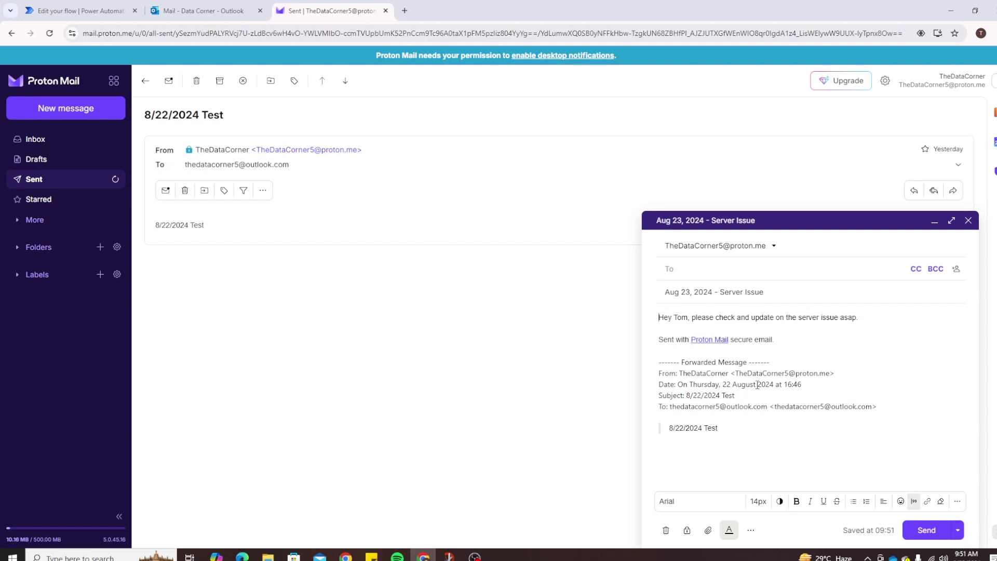
left_click_drag(776, 406, 872, 407)
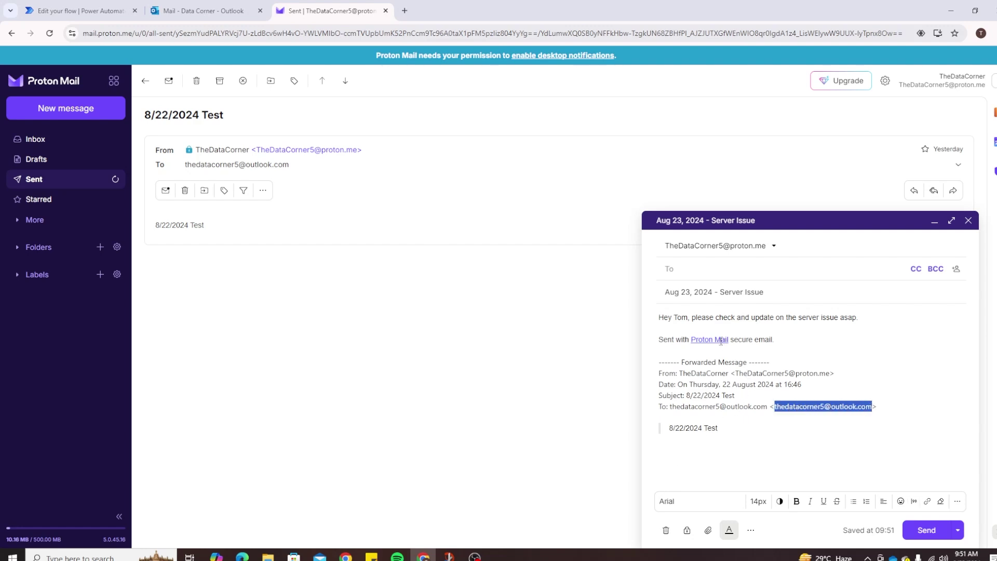
left_click(718, 268)
key("ctrl+v")
left_click_drag(774, 406, 641, 362)
left_click_drag(753, 429, 647, 361)
key("BackSpace")
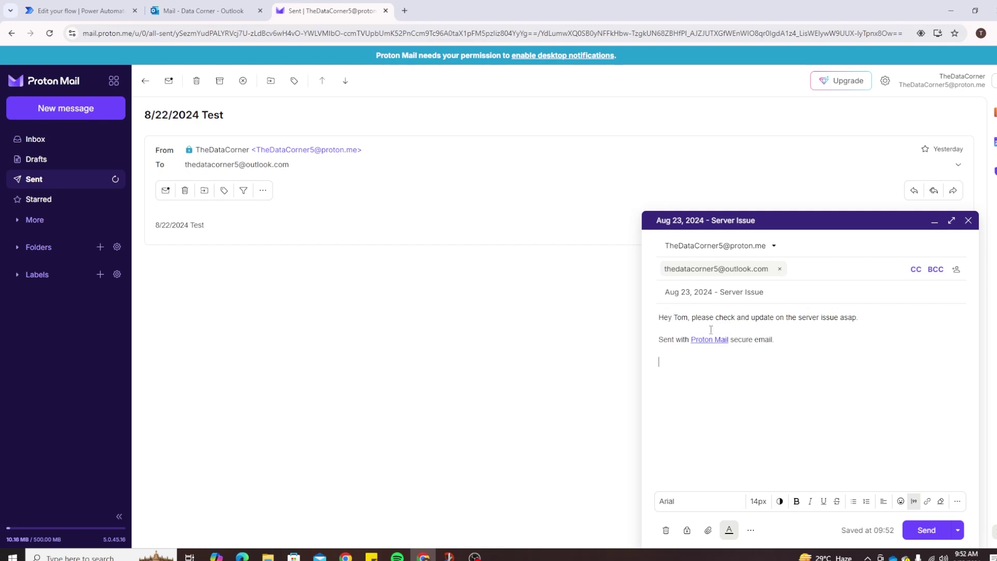
left_click(927, 531)
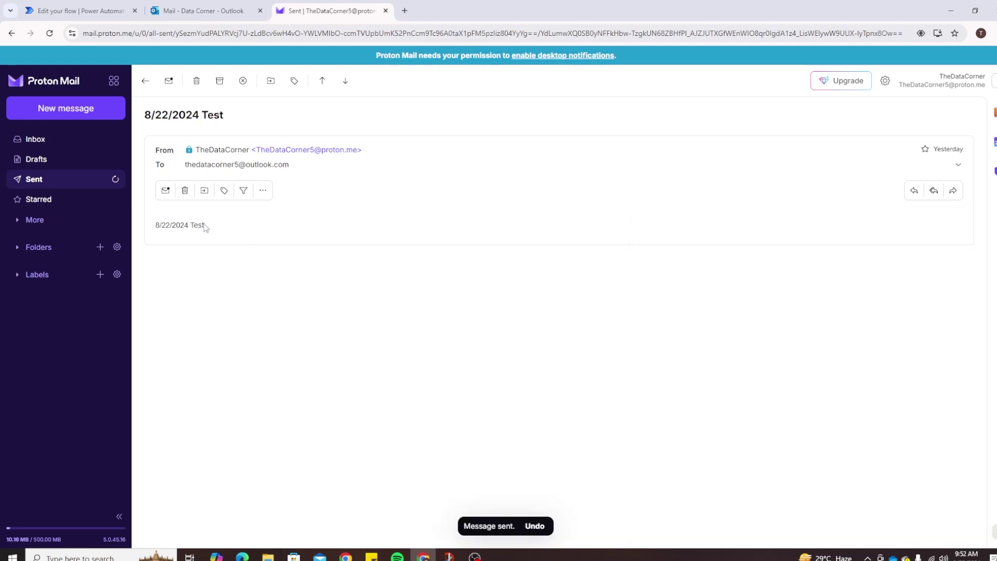
Open the incoming Server Issue email in the Outlook inbox to see the flow's auto-reply.
left_click(66, 141)
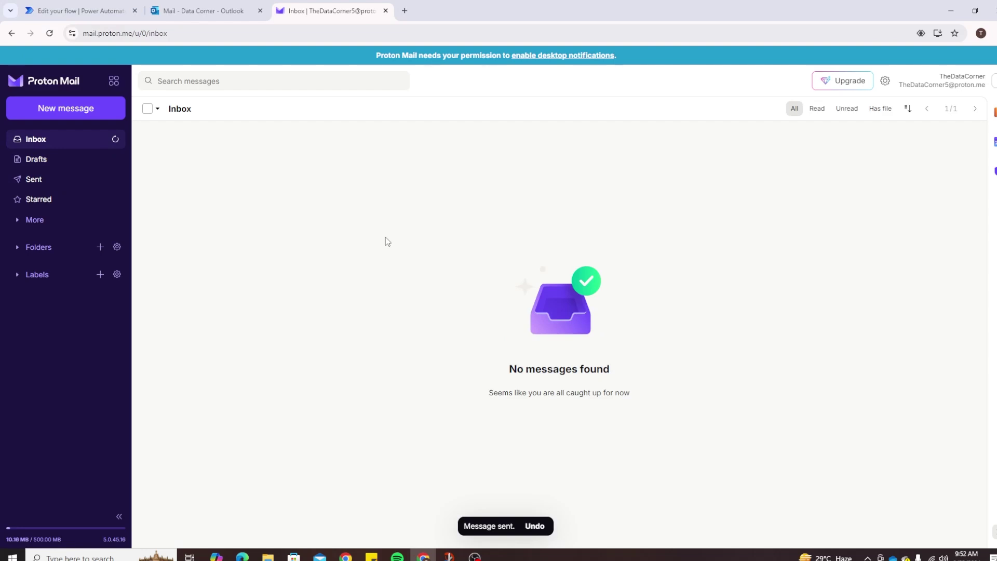
left_click(78, 11)
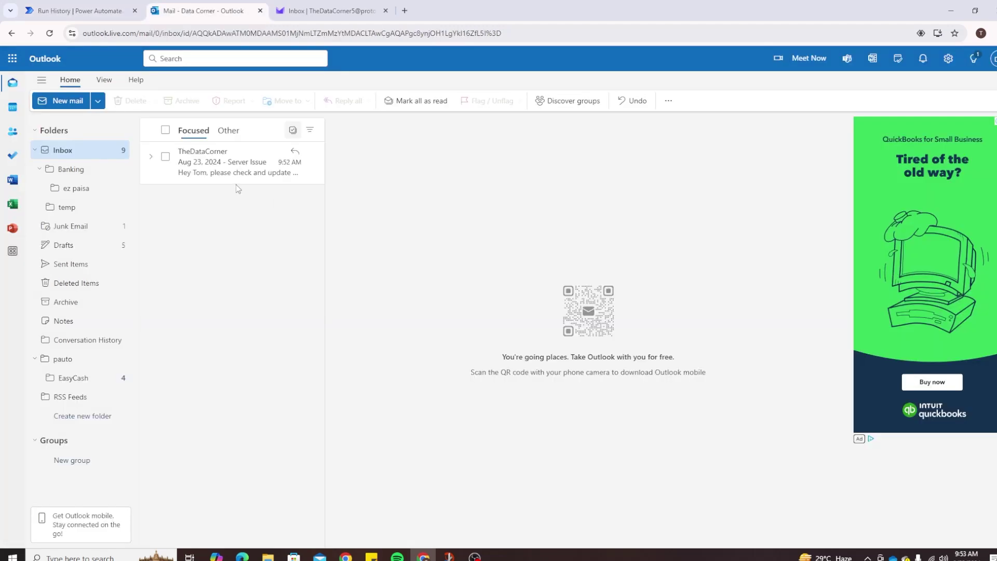
left_click(211, 170)
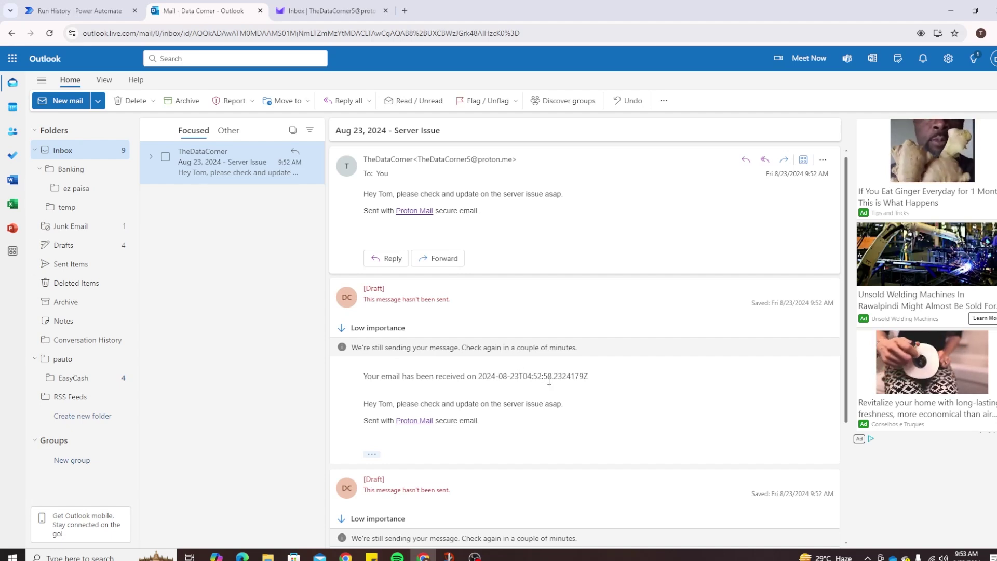
Confirm the Reply to Original Email run succeeded, then go back to the Outlook Server Issue thread.
left_click(389, 7)
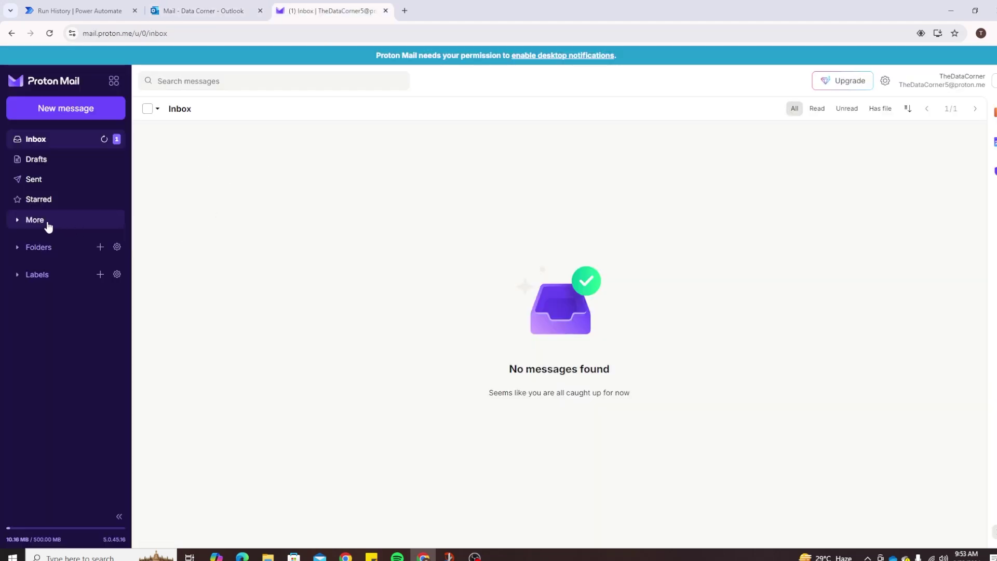
left_click(47, 224)
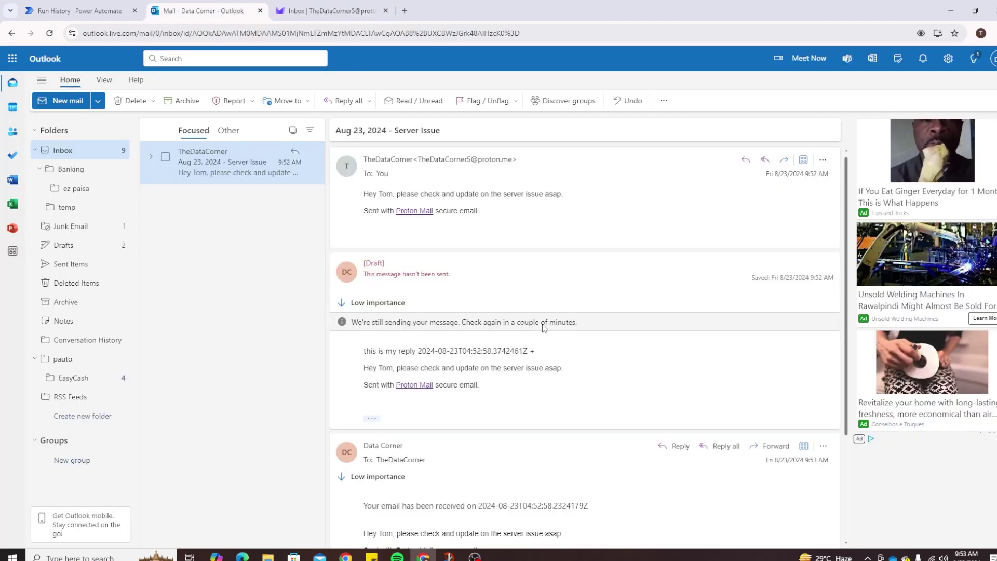
scroll(544, 327, "down", 3)
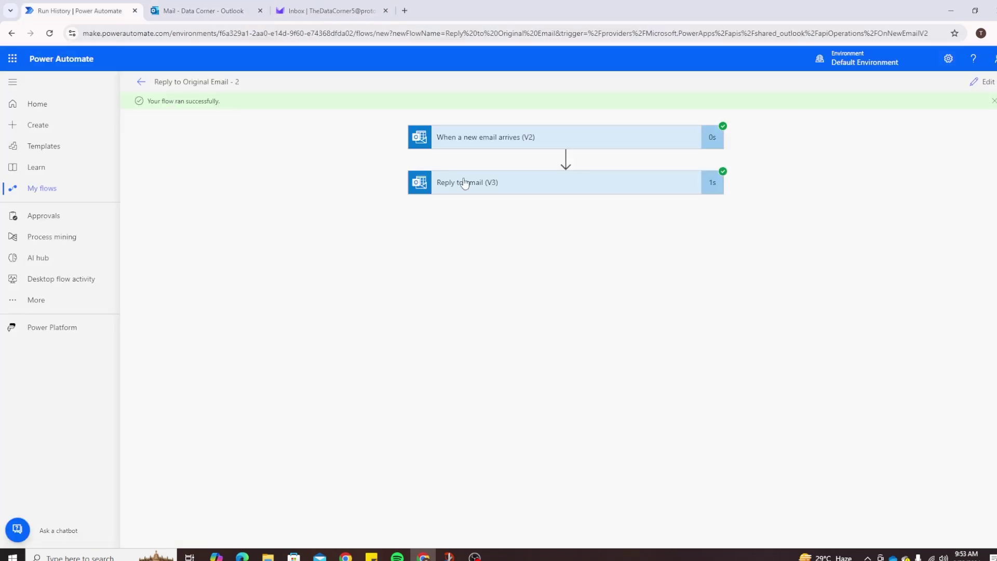
left_click(218, 5)
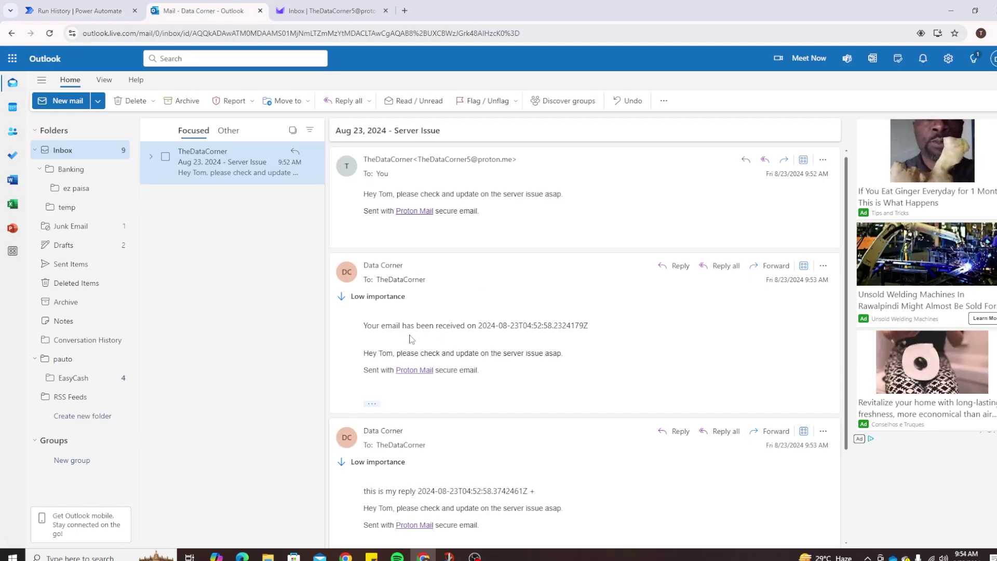
Scroll through the Server Issue thread and highlight the original body quoted in the auto-reply.
scroll(508, 333, "down", 2)
scroll(507, 332, "up", 2)
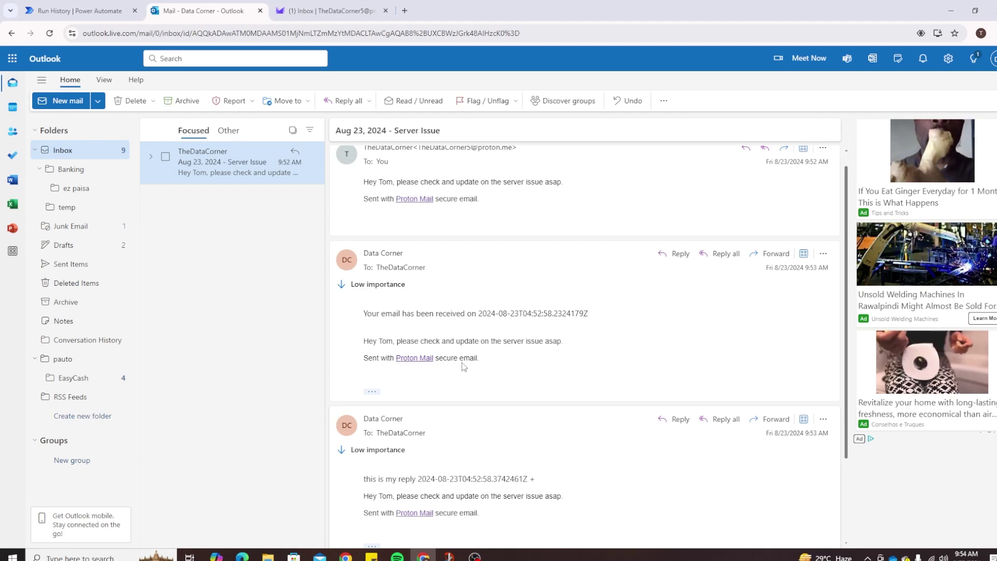
scroll(454, 318, "down", 3)
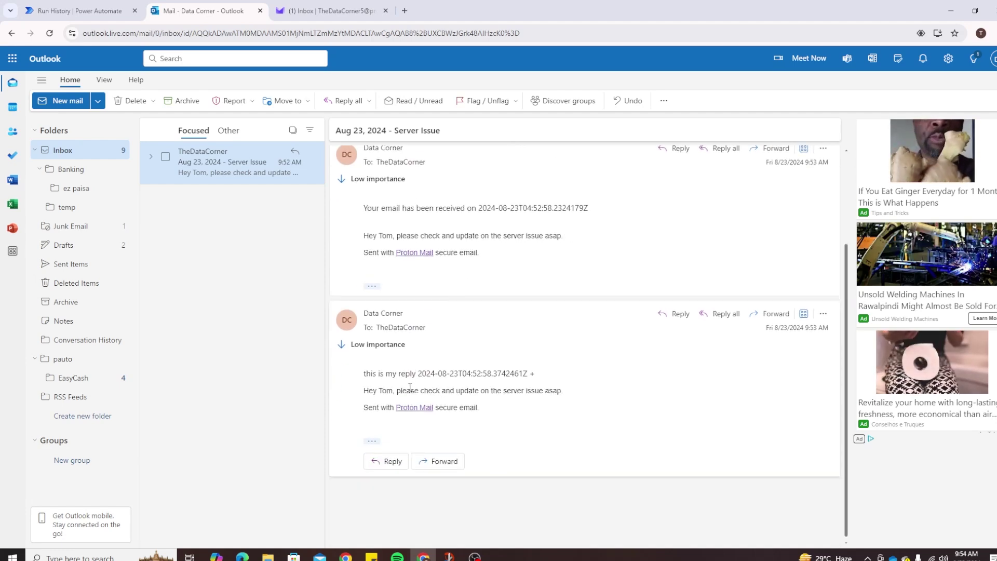
scroll(441, 372, "up", 3)
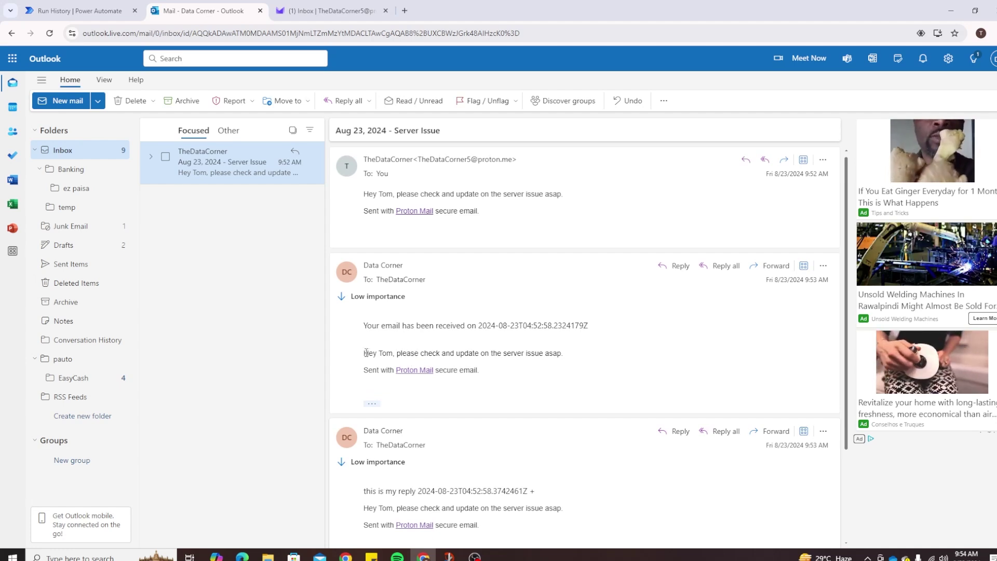
left_click_drag(363, 353, 429, 354)
left_click(439, 362)
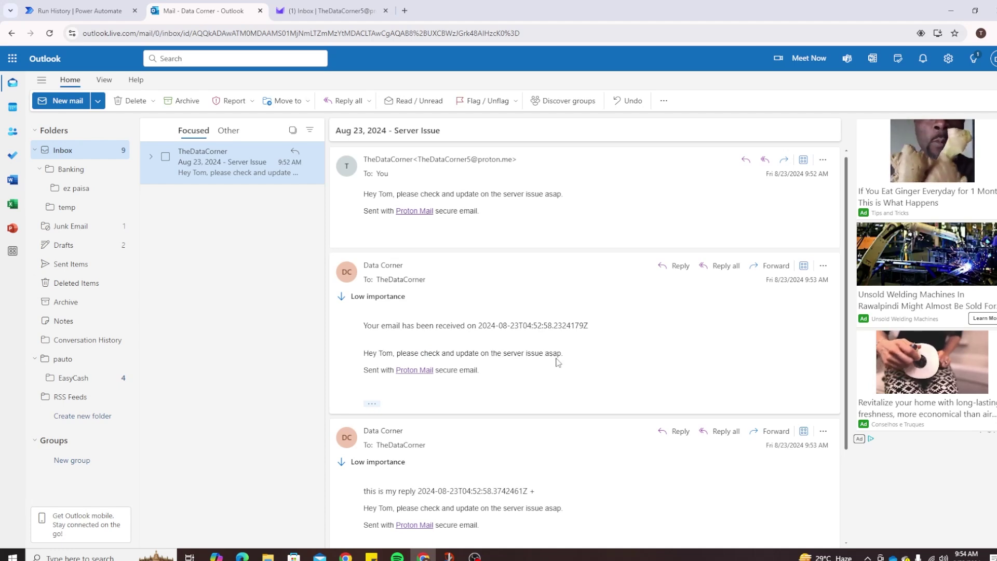
Open the [3] Aug 23, 2024 - Server Issue reply and highlight its quoted request and received-on timestamp.
left_click(349, 4)
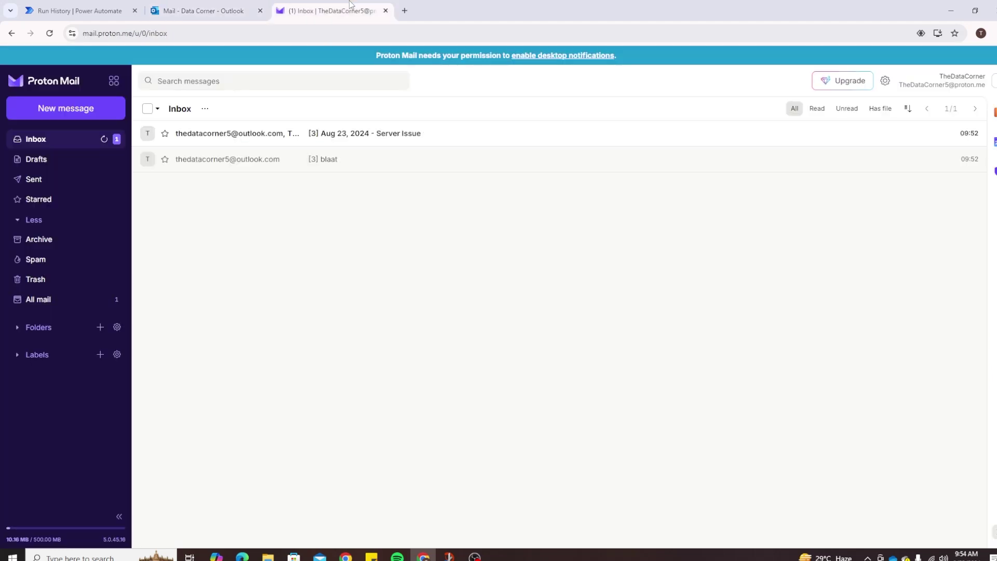
left_click(374, 136)
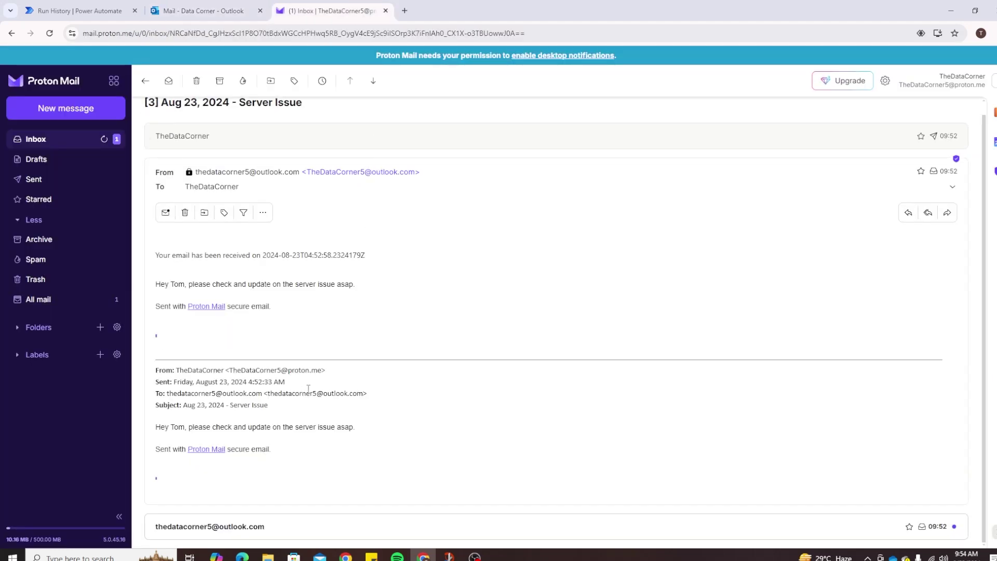
left_click_drag(195, 426, 256, 440)
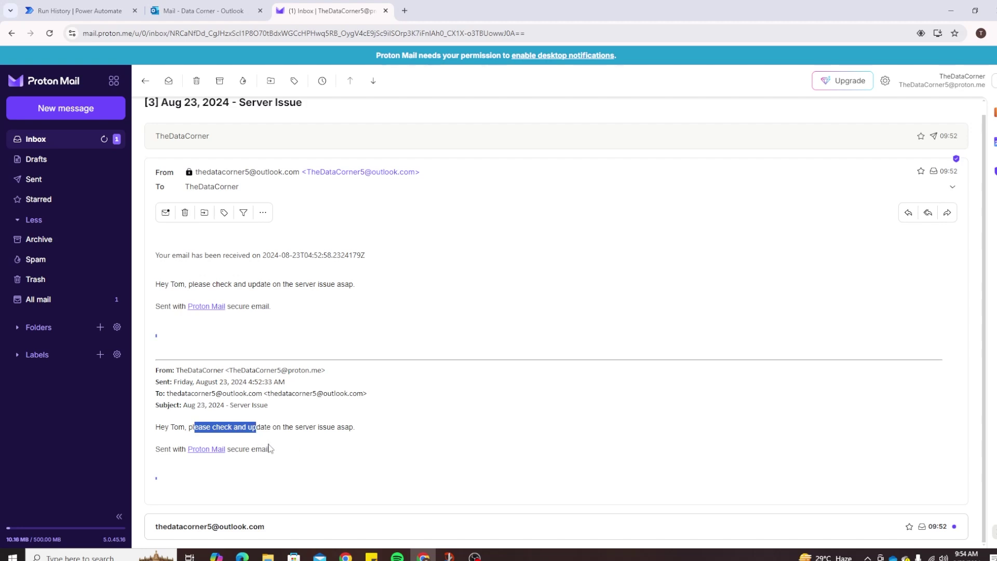
left_click(283, 432)
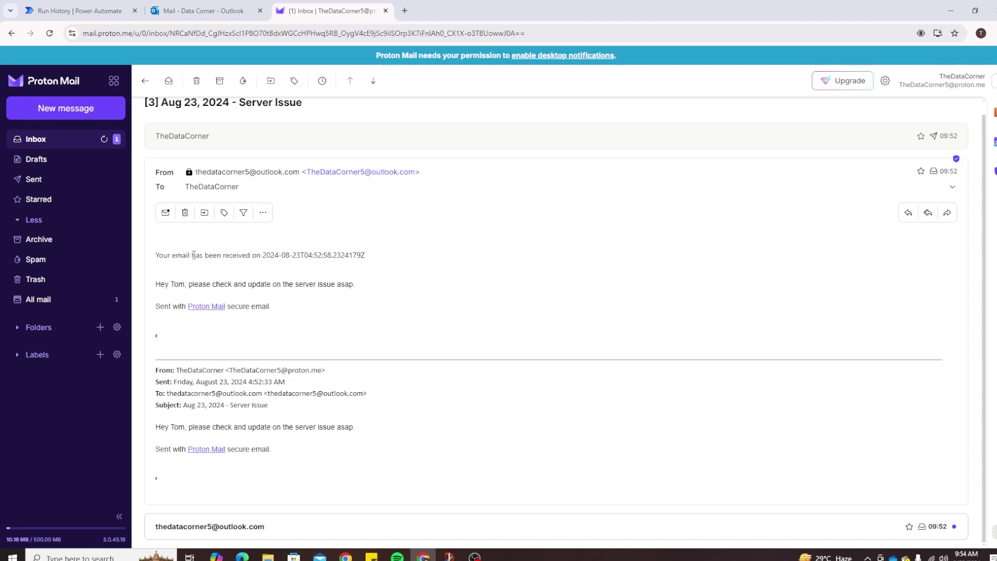
left_click_drag(188, 256, 322, 256)
left_click(271, 258)
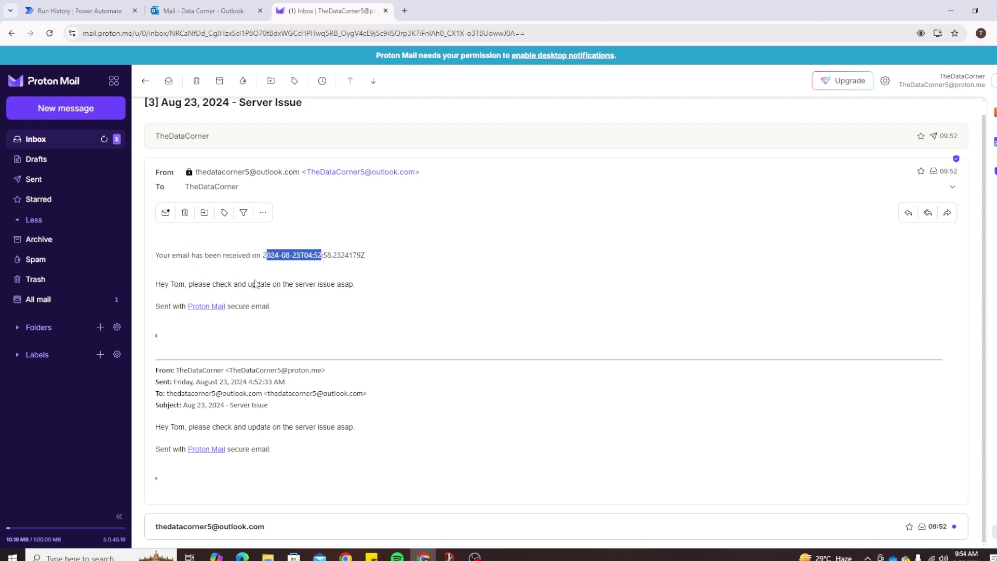
scroll(237, 295, "up", 1)
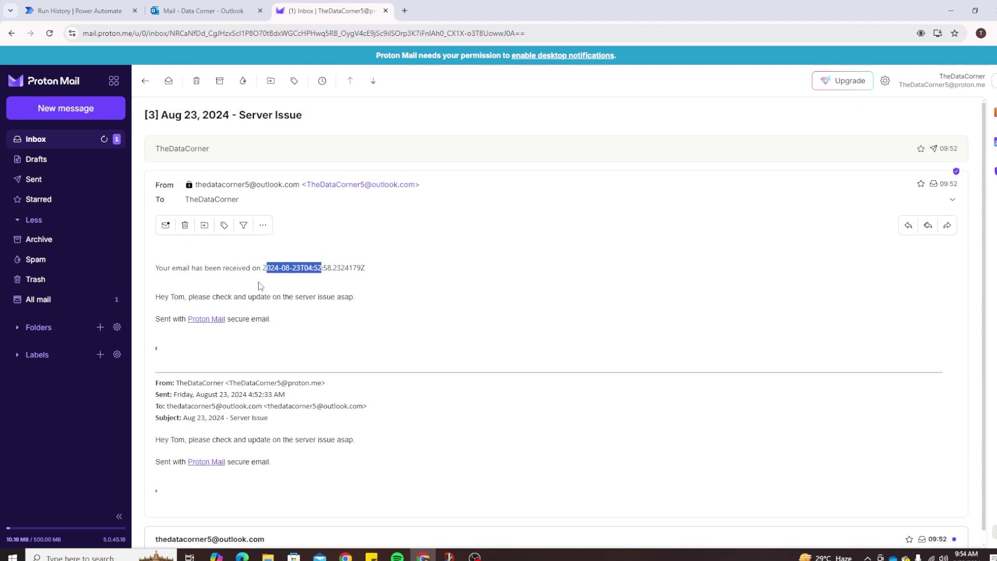
left_click(300, 296)
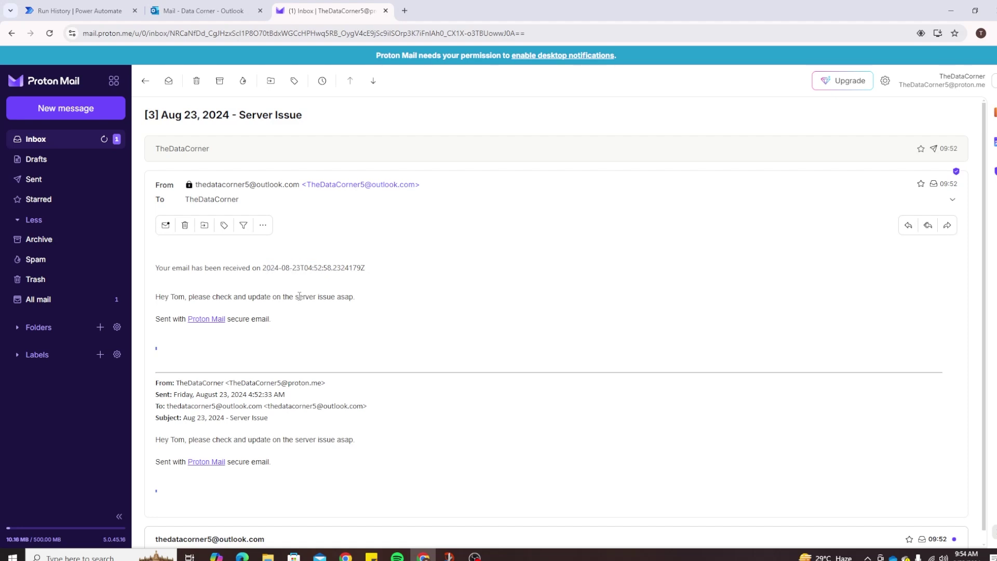